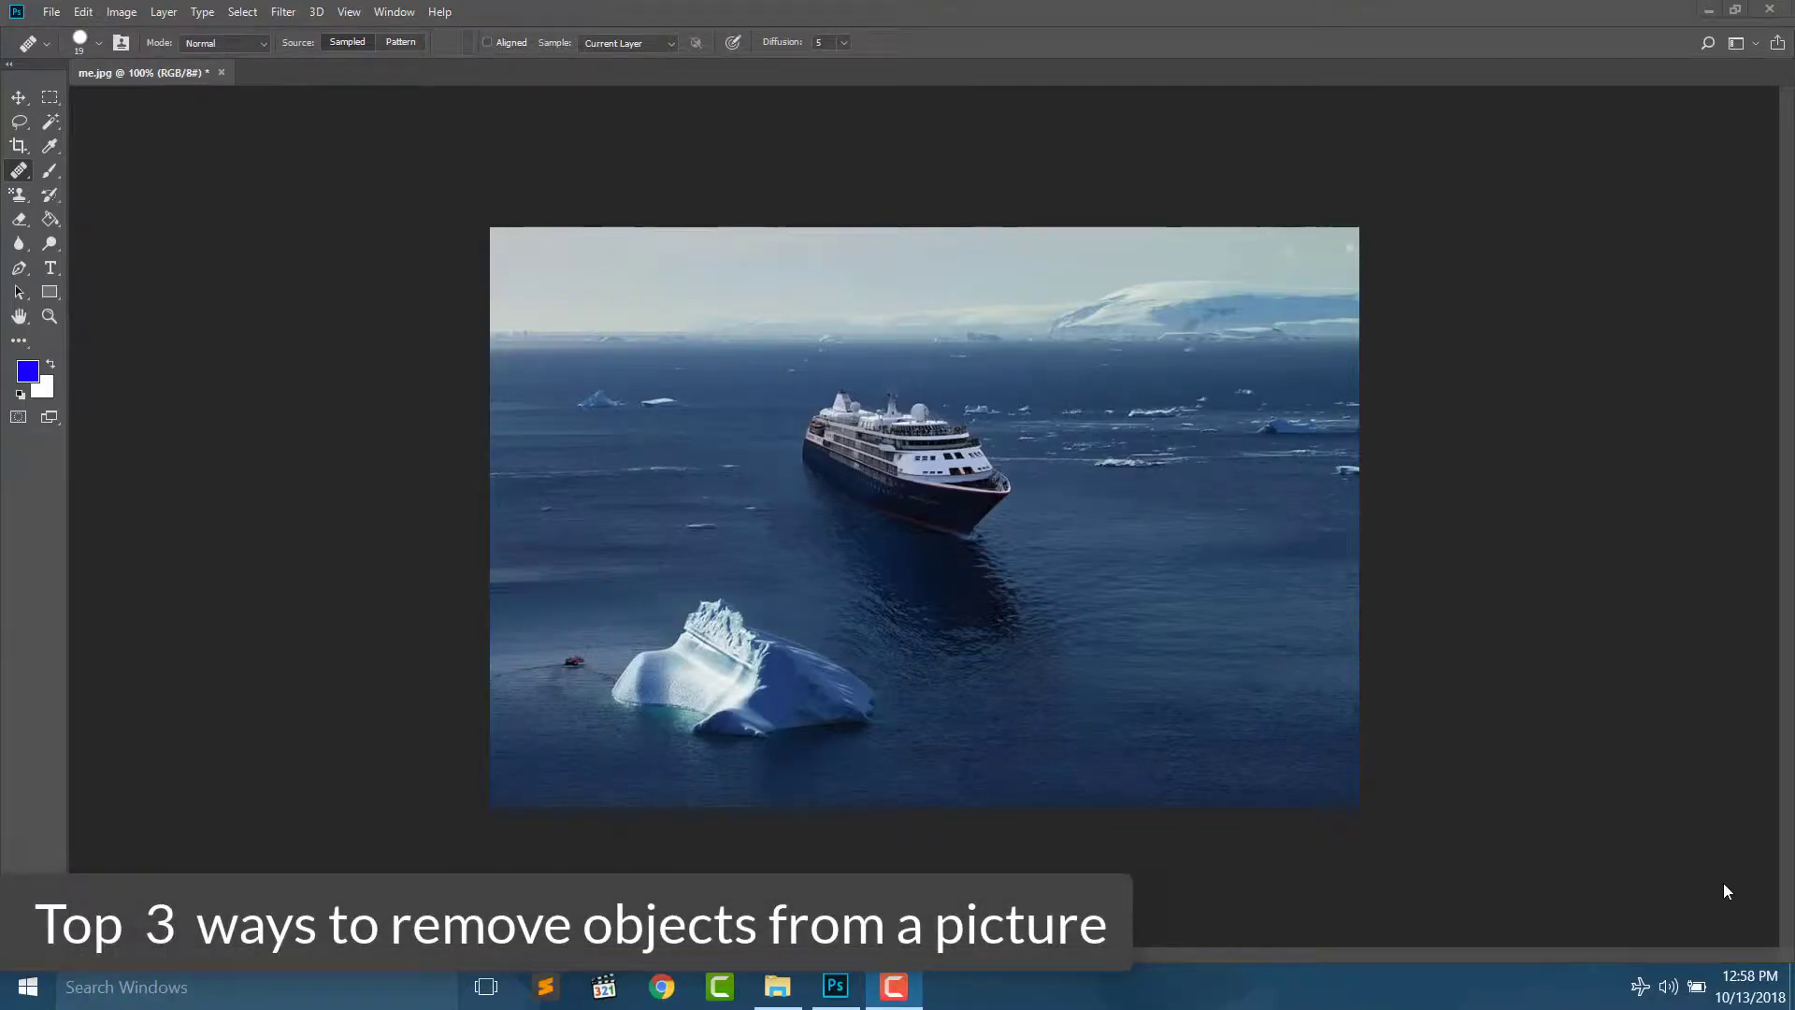
- Minimize all windows to reveal the desktop showing me.jpg
{"action": "left_click", "coordinate": [1792, 989]}
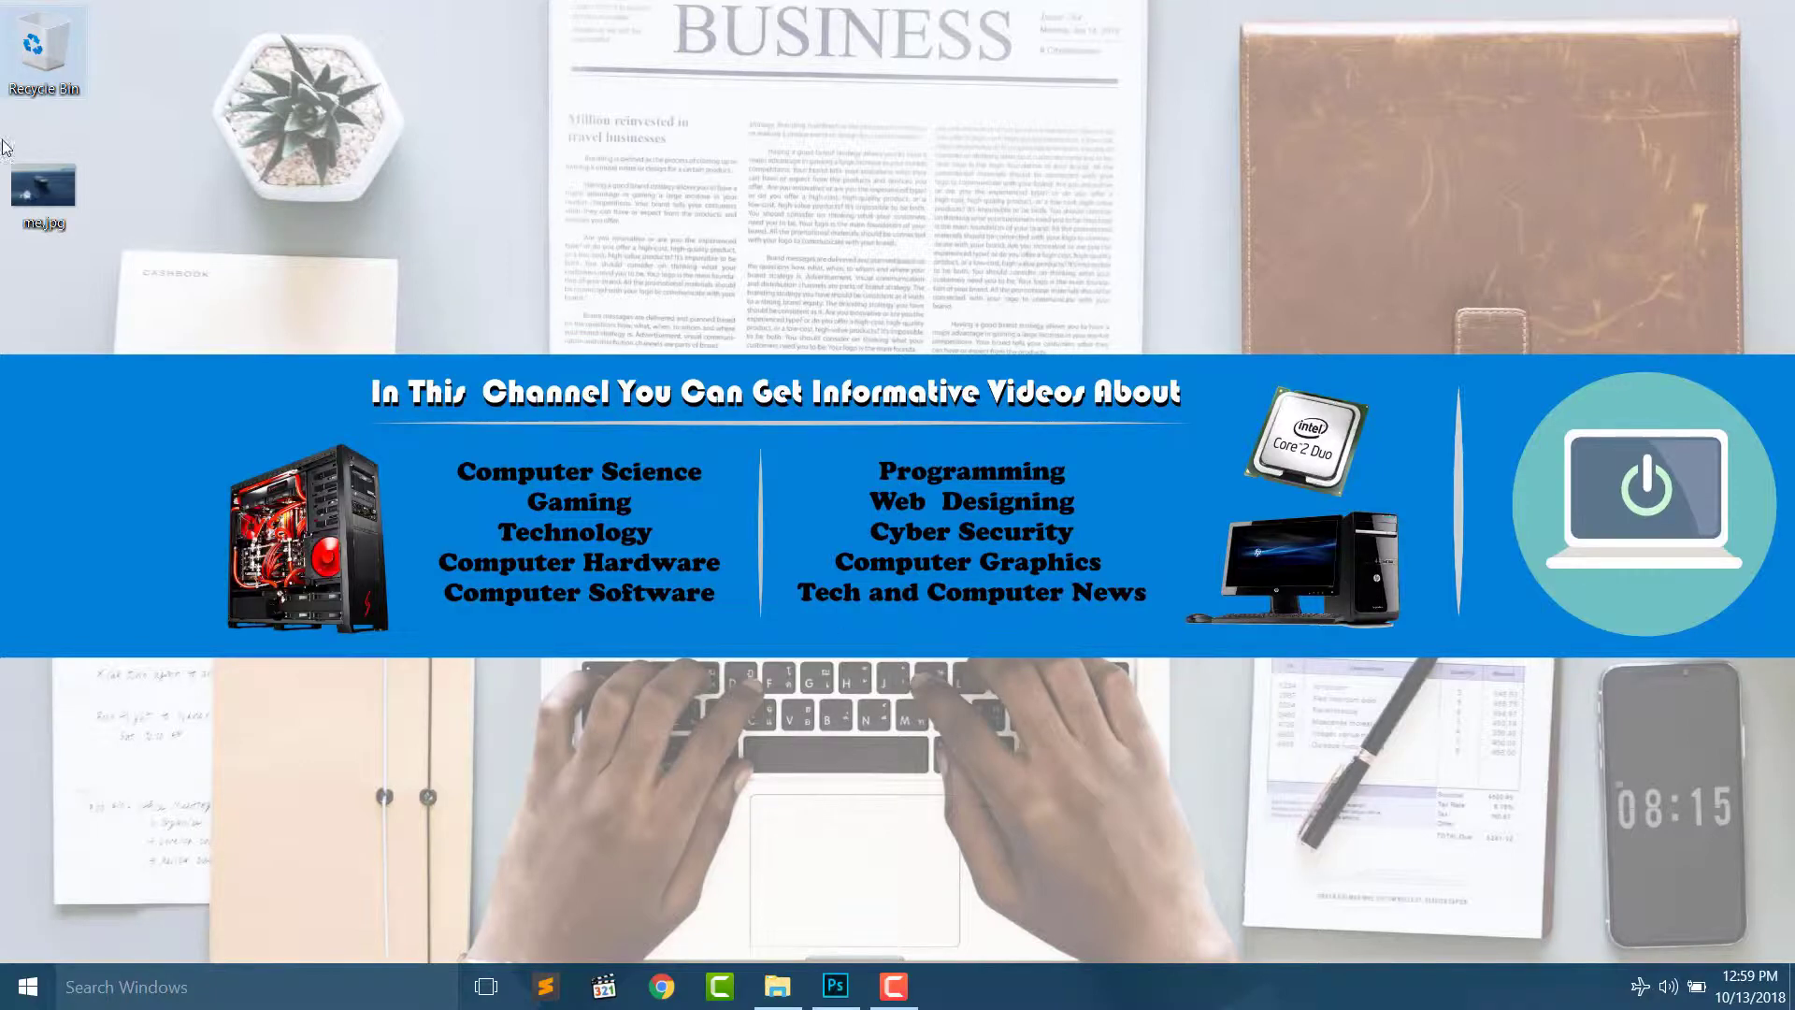
- Preview me.jpg in Windows Photos, close it, and return to the photo in Photoshop
{"action": "double_click", "coordinate": [17, 173]}
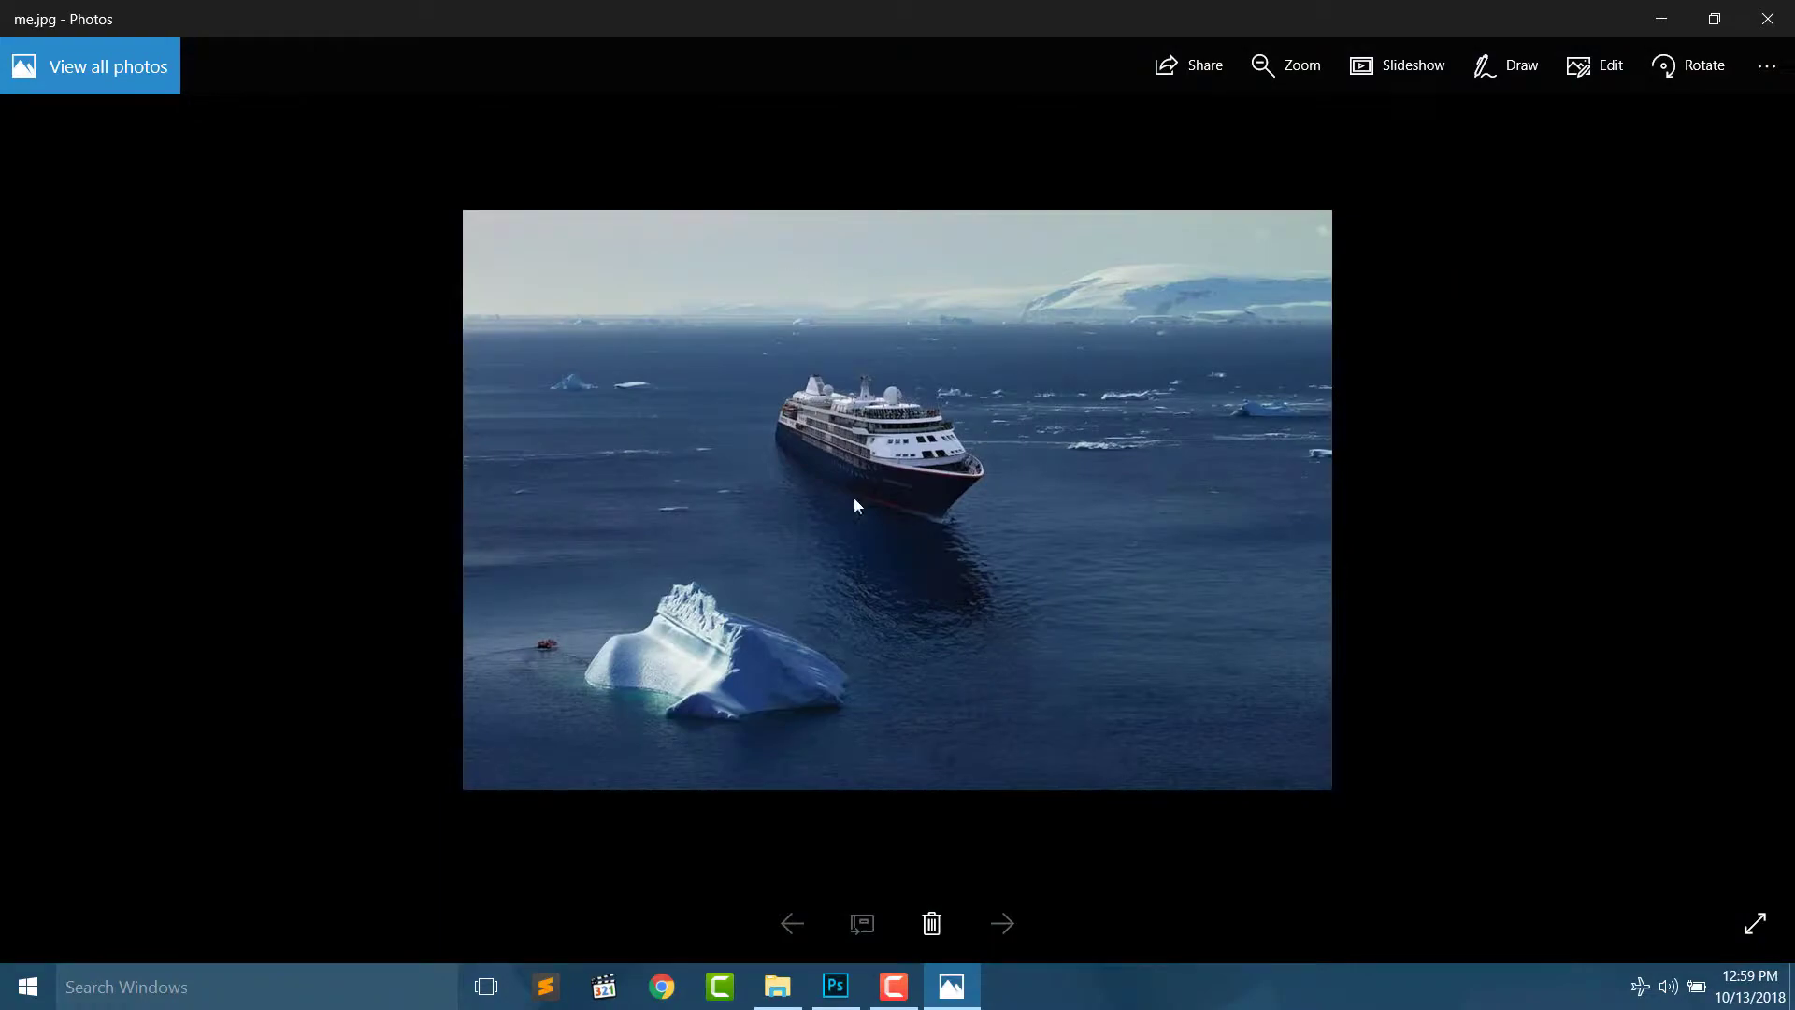
{"action": "left_click", "coordinate": [1767, 19]}
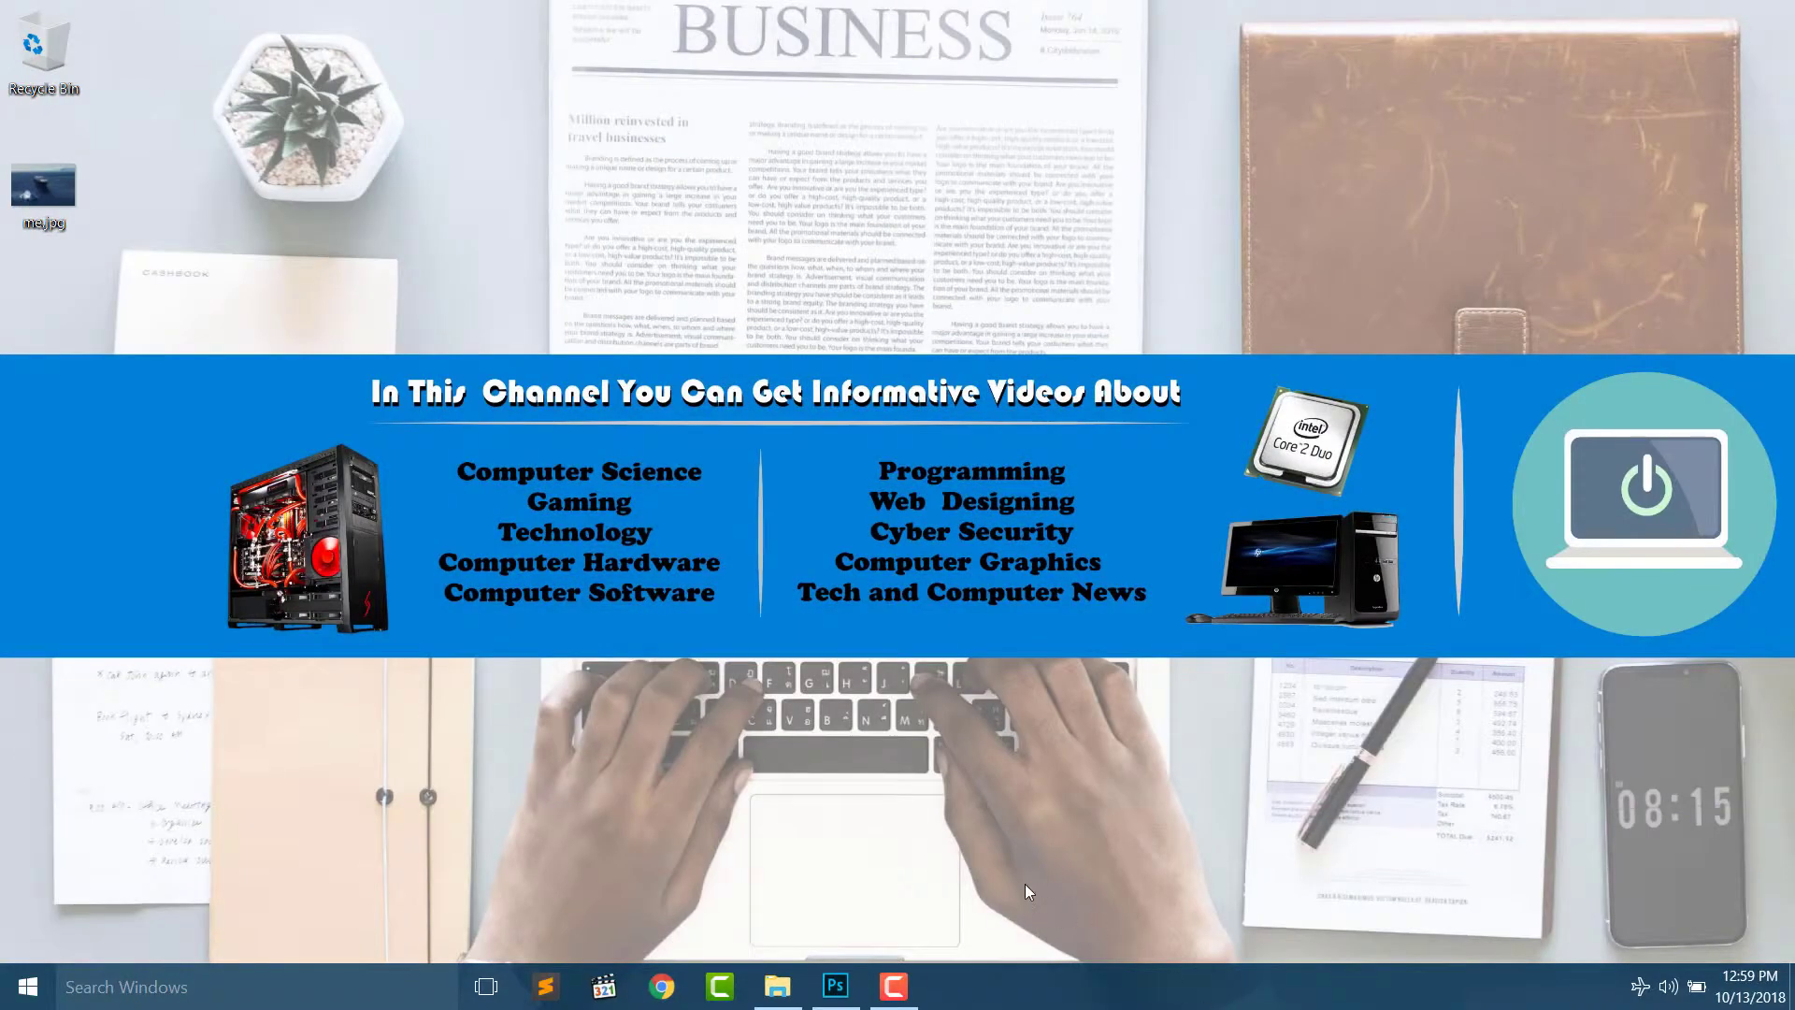
{"action": "left_click", "coordinate": [835, 985]}
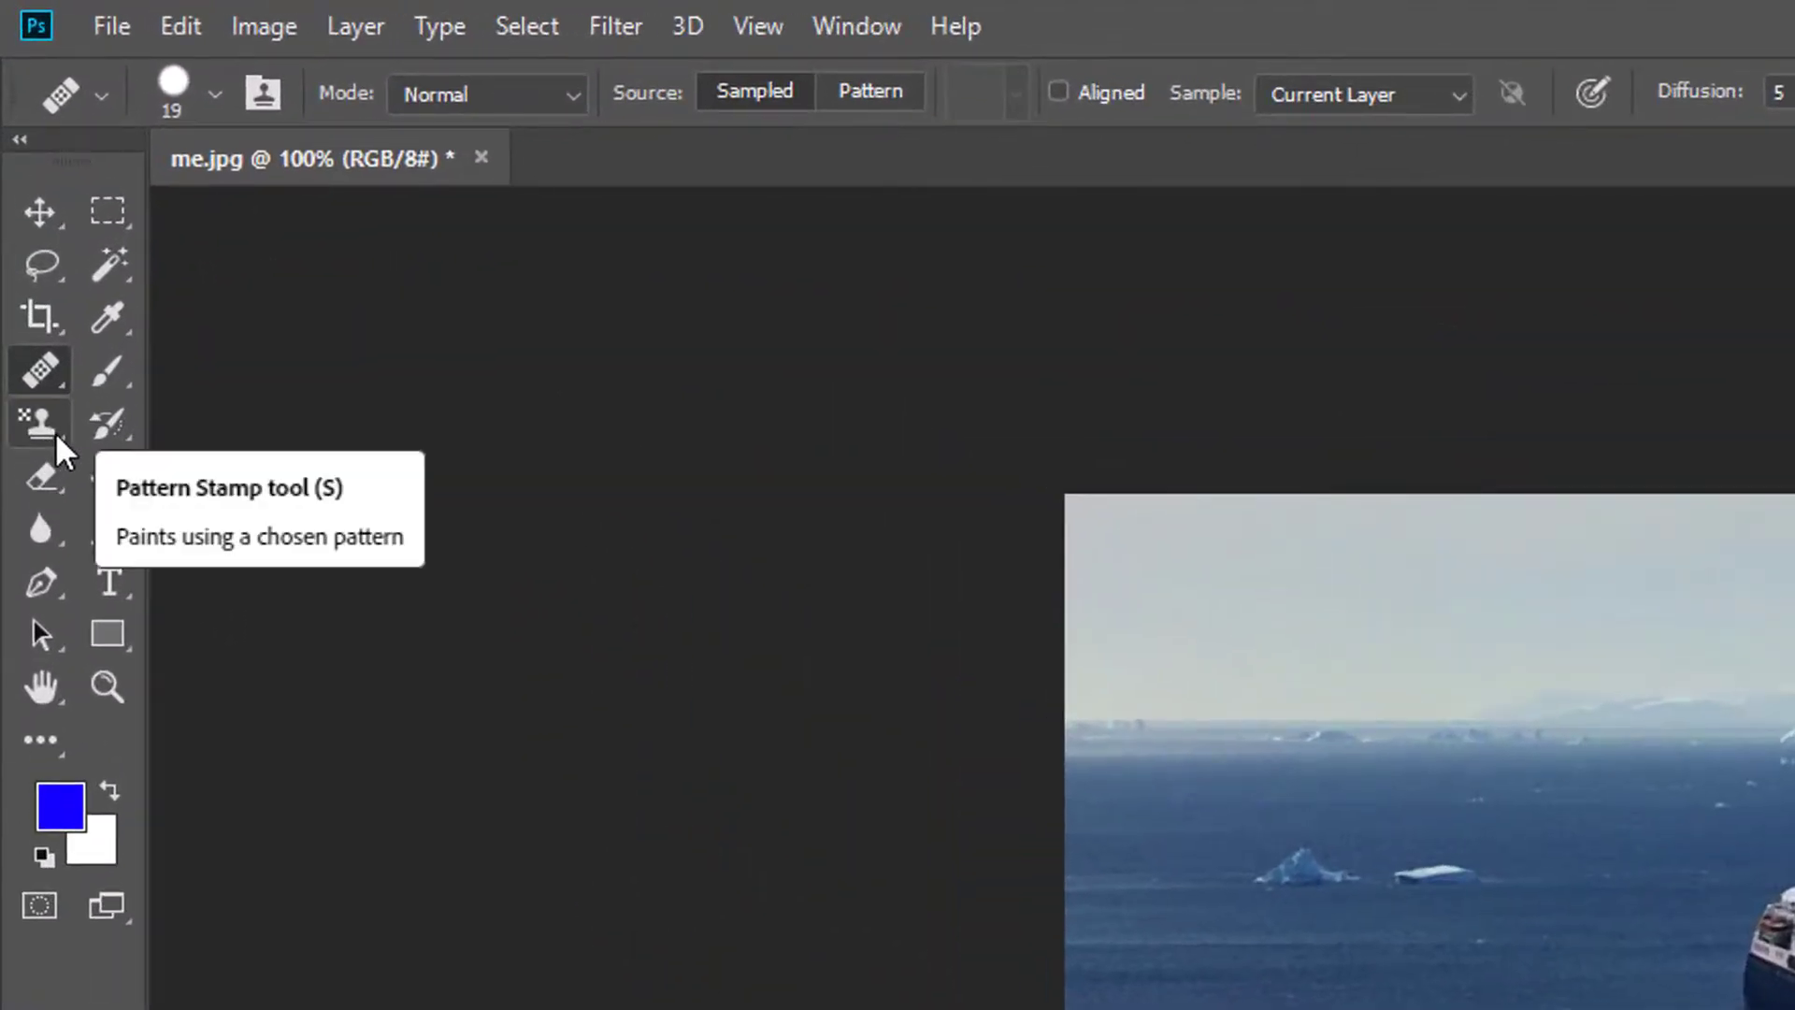
- Activate the Pattern Stamp Tool at 100% opacity and flow
{"action": "left_click", "coordinate": [54, 432]}
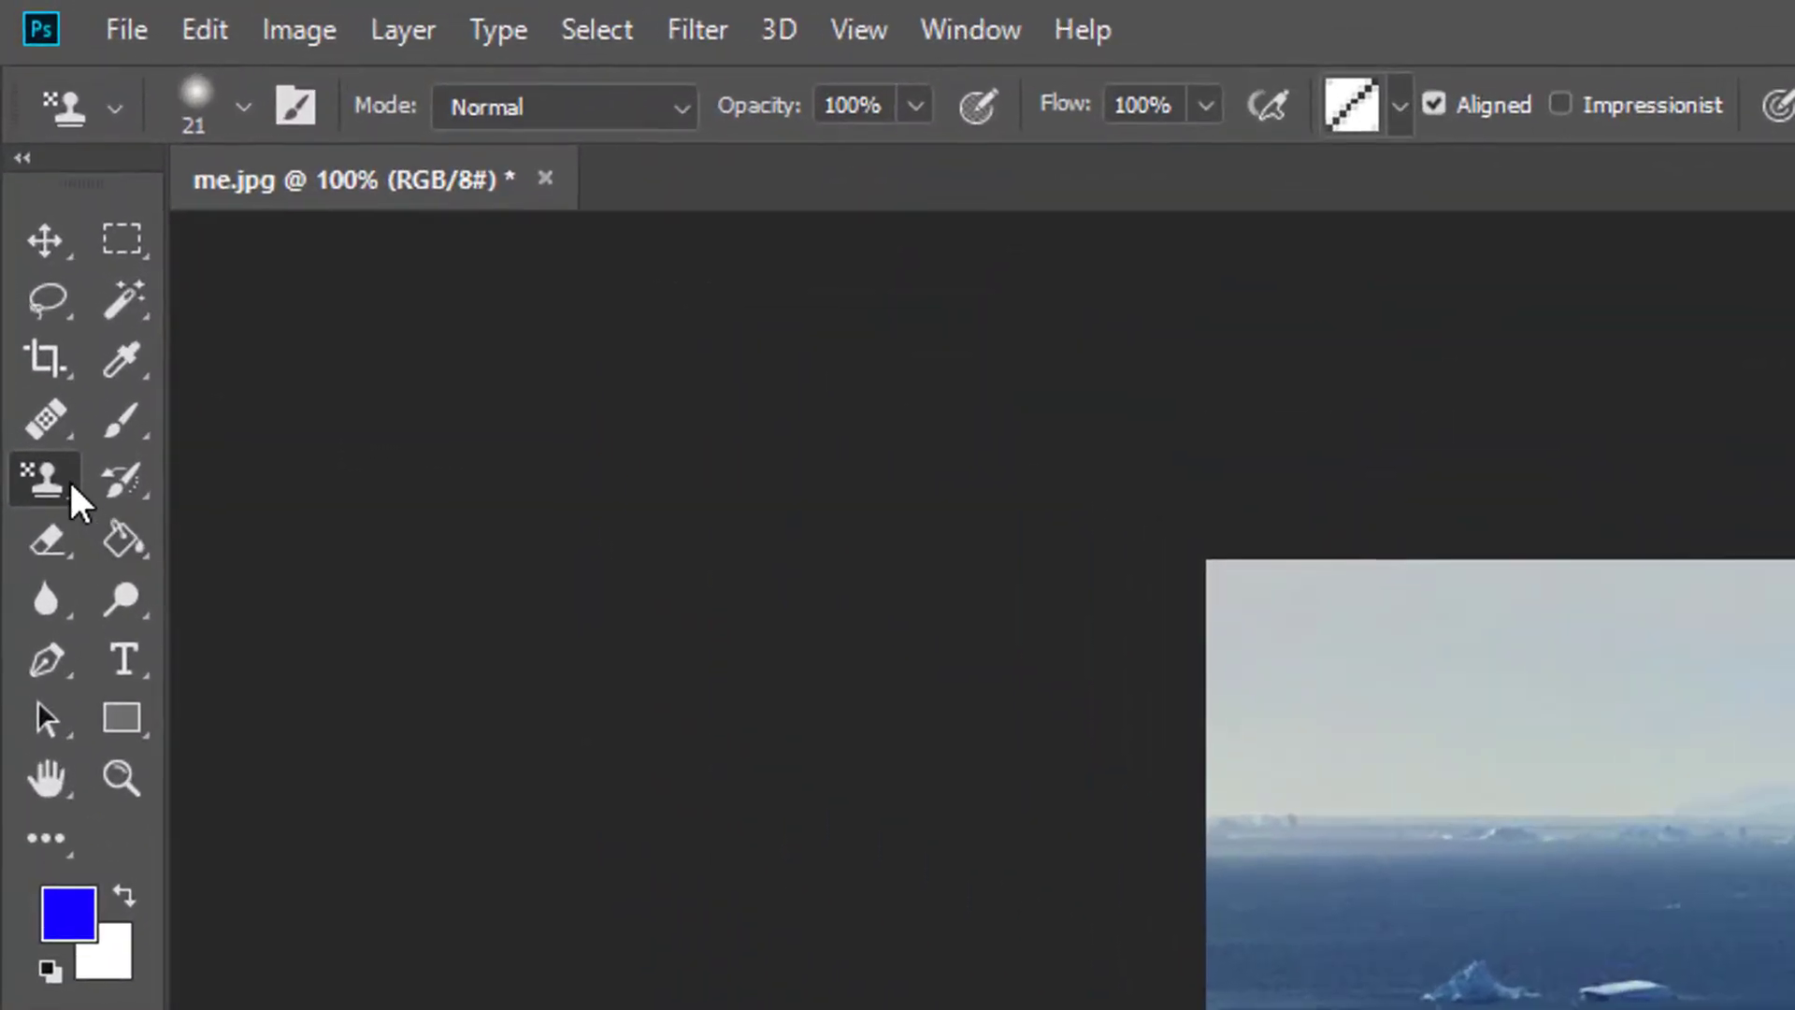
- Switch to the Clone Stamp Tool and clone iceberg texture onto the water right of the ship
{"action": "right_click", "coordinate": [28, 196]}
{"action": "left_click", "coordinate": [168, 480]}
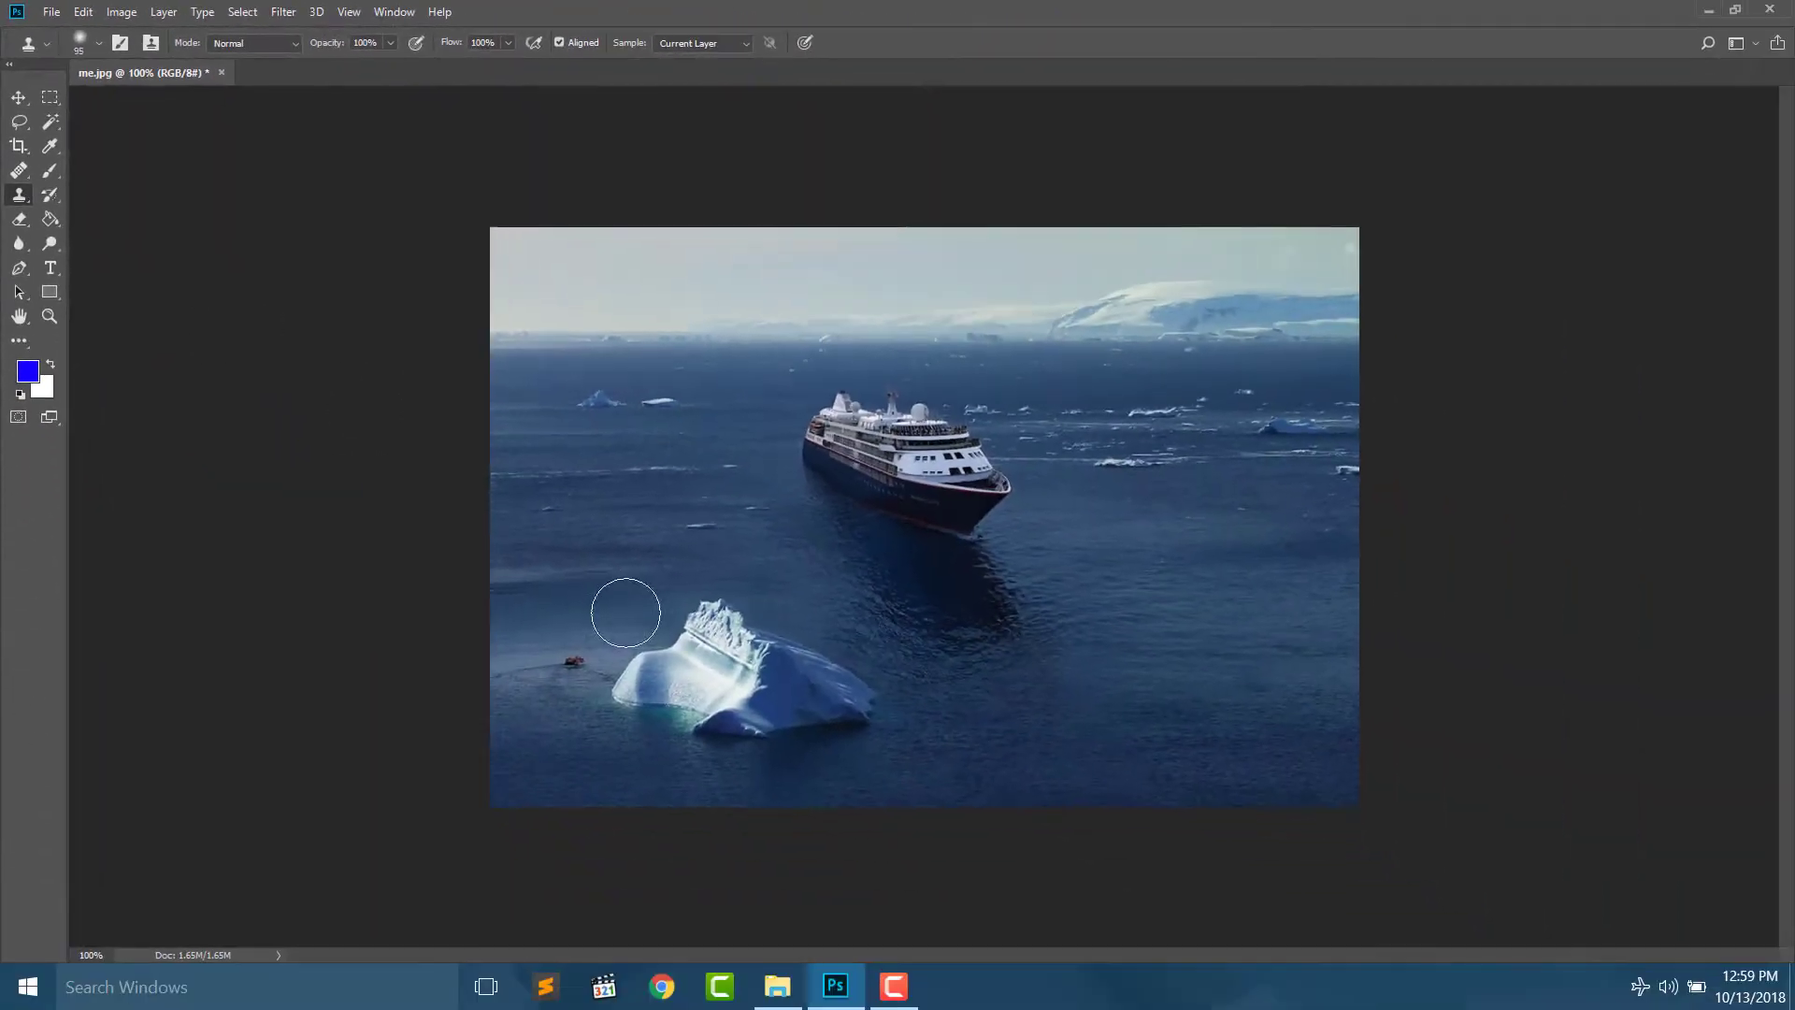
{"action": "left_click", "coordinate": [714, 682], "text": "alt"}
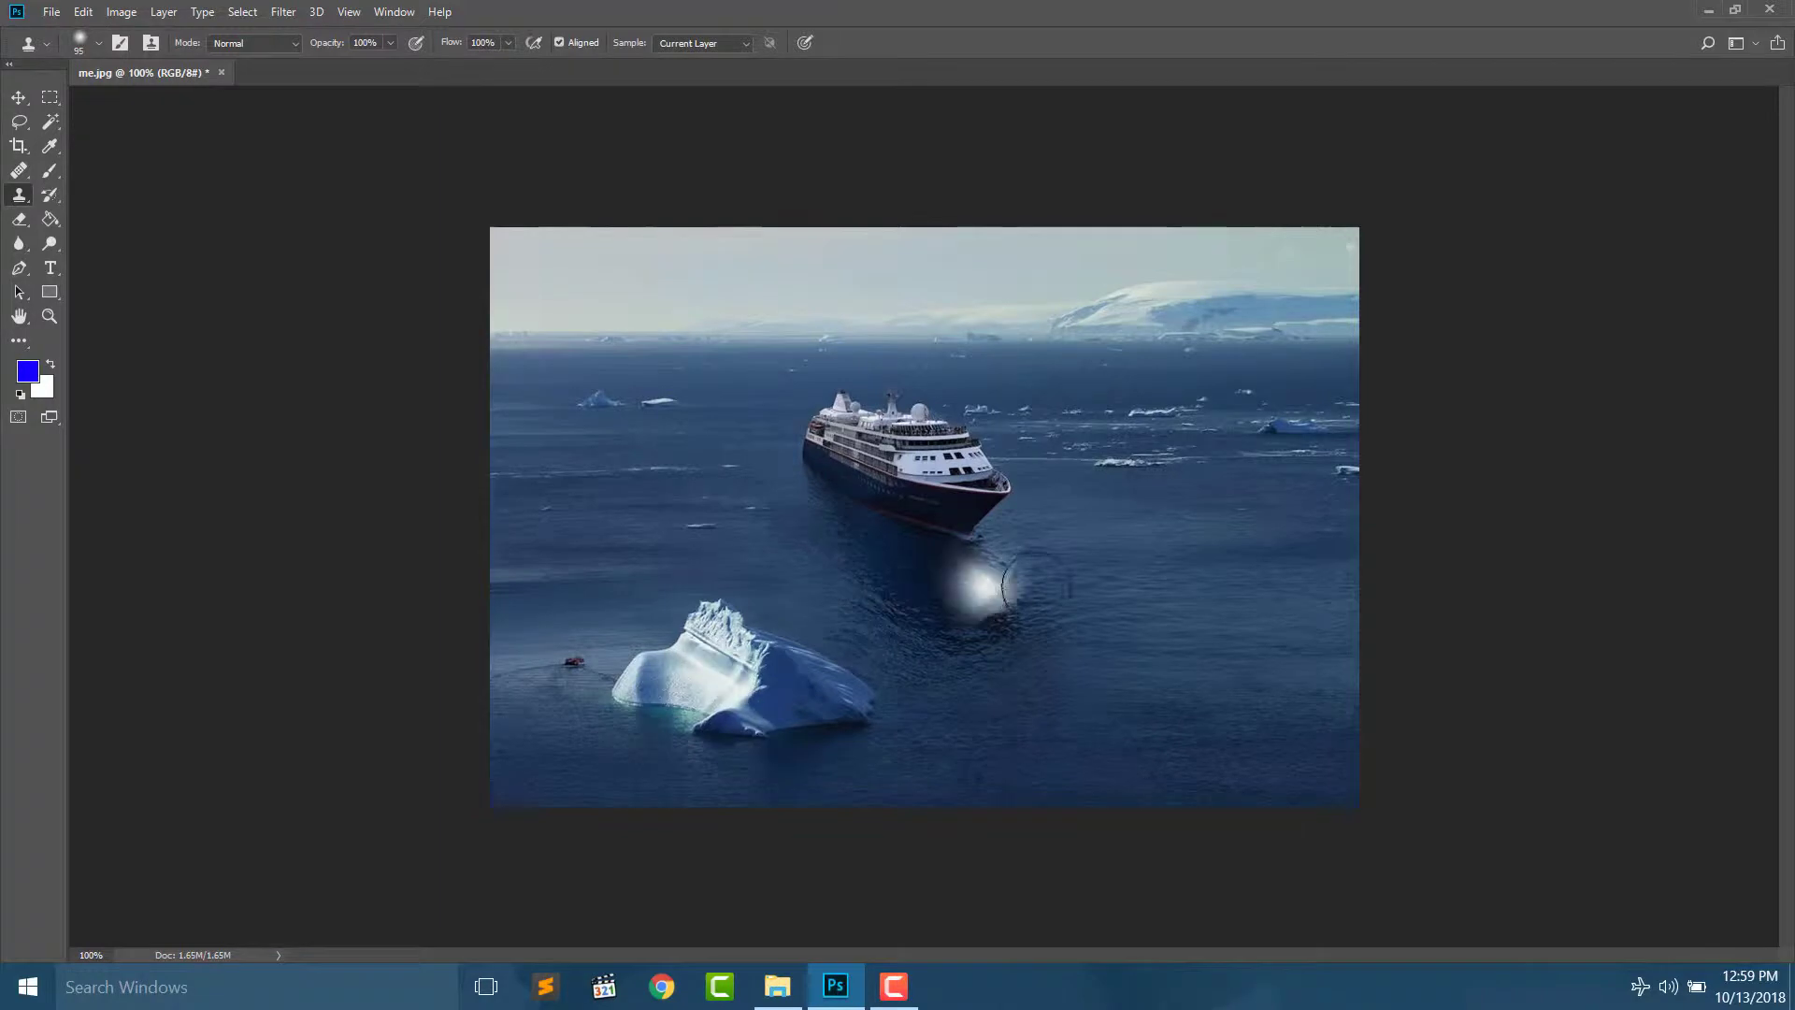
{"action": "mouse_move", "coordinate": [973, 585]}
{"action": "left_mouse_down"}
{"action": "mouse_move", "coordinate": [1034, 580]}
{"action": "mouse_move", "coordinate": [1118, 611]}
{"action": "mouse_move", "coordinate": [1130, 593]}
{"action": "mouse_move", "coordinate": [1183, 617]}
{"action": "left_mouse_up"}
{"action": "mouse_move", "coordinate": [970, 581]}
{"action": "left_mouse_down"}
{"action": "mouse_move", "coordinate": [938, 601]}
{"action": "mouse_move", "coordinate": [1049, 627]}
{"action": "left_mouse_up"}
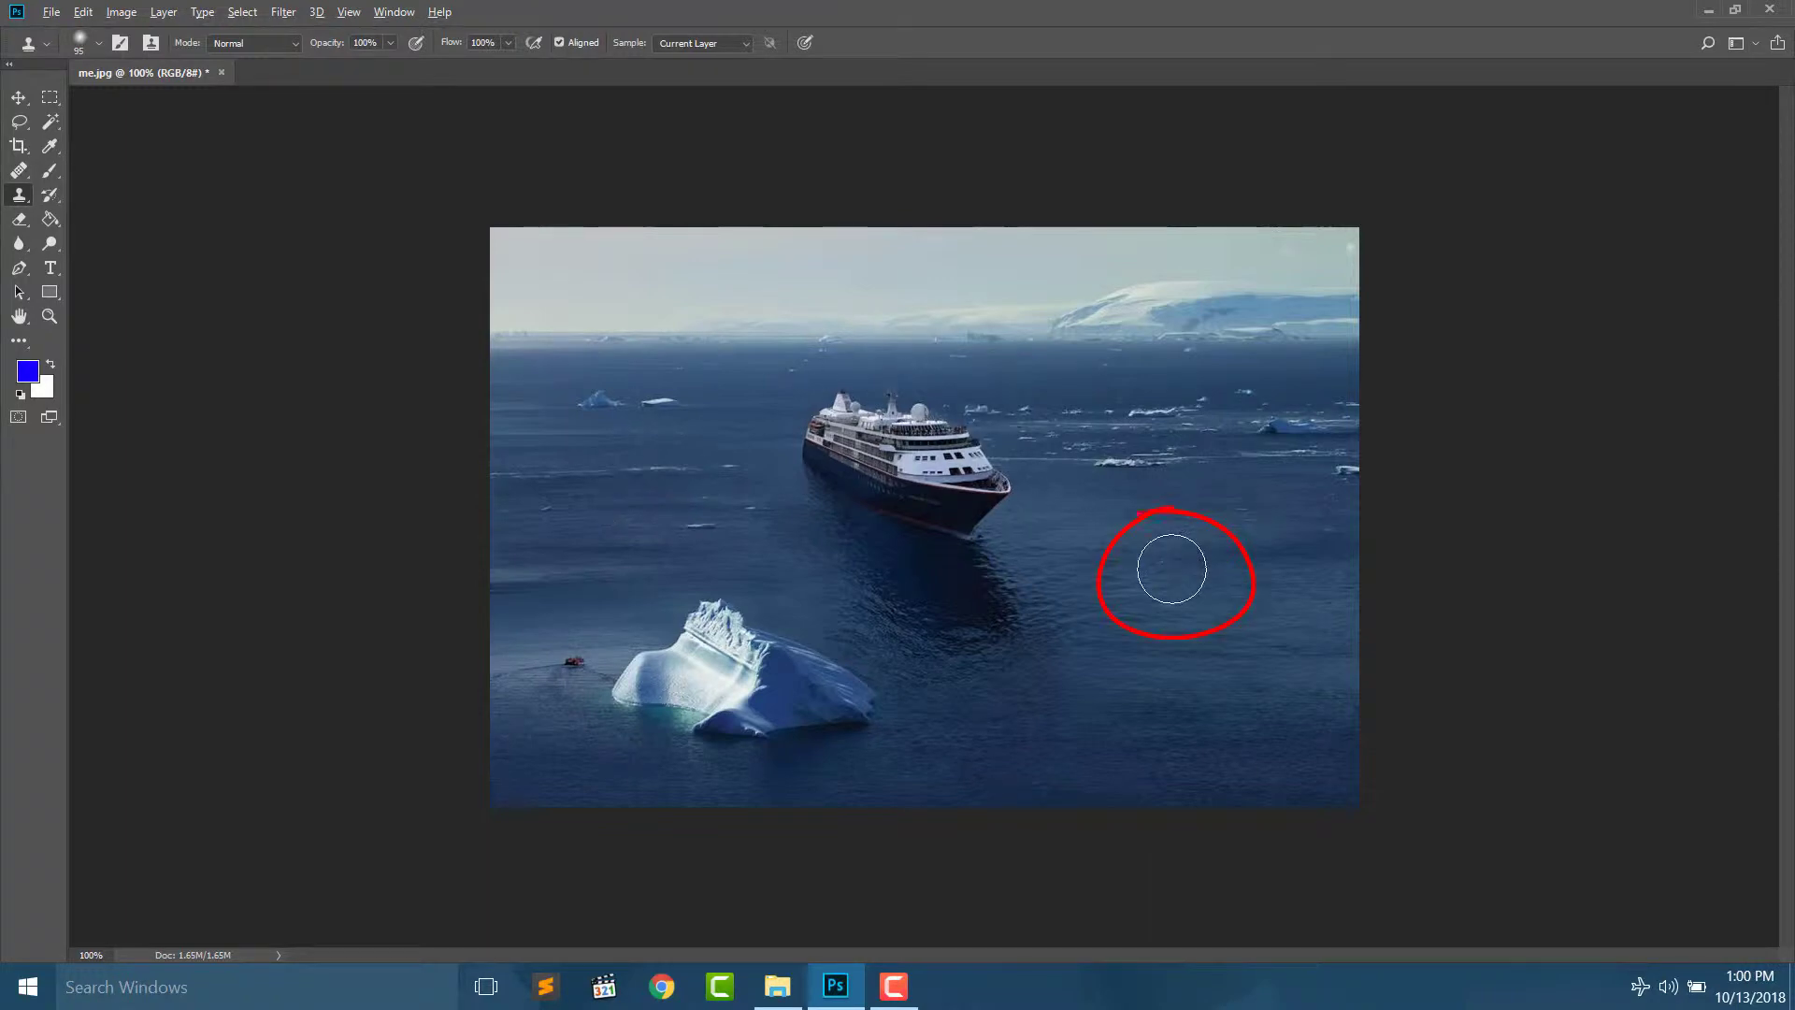
- Clone open water from right of the ship over the wake and lower bow
{"action": "left_click", "coordinate": [1172, 569], "text": "alt"}
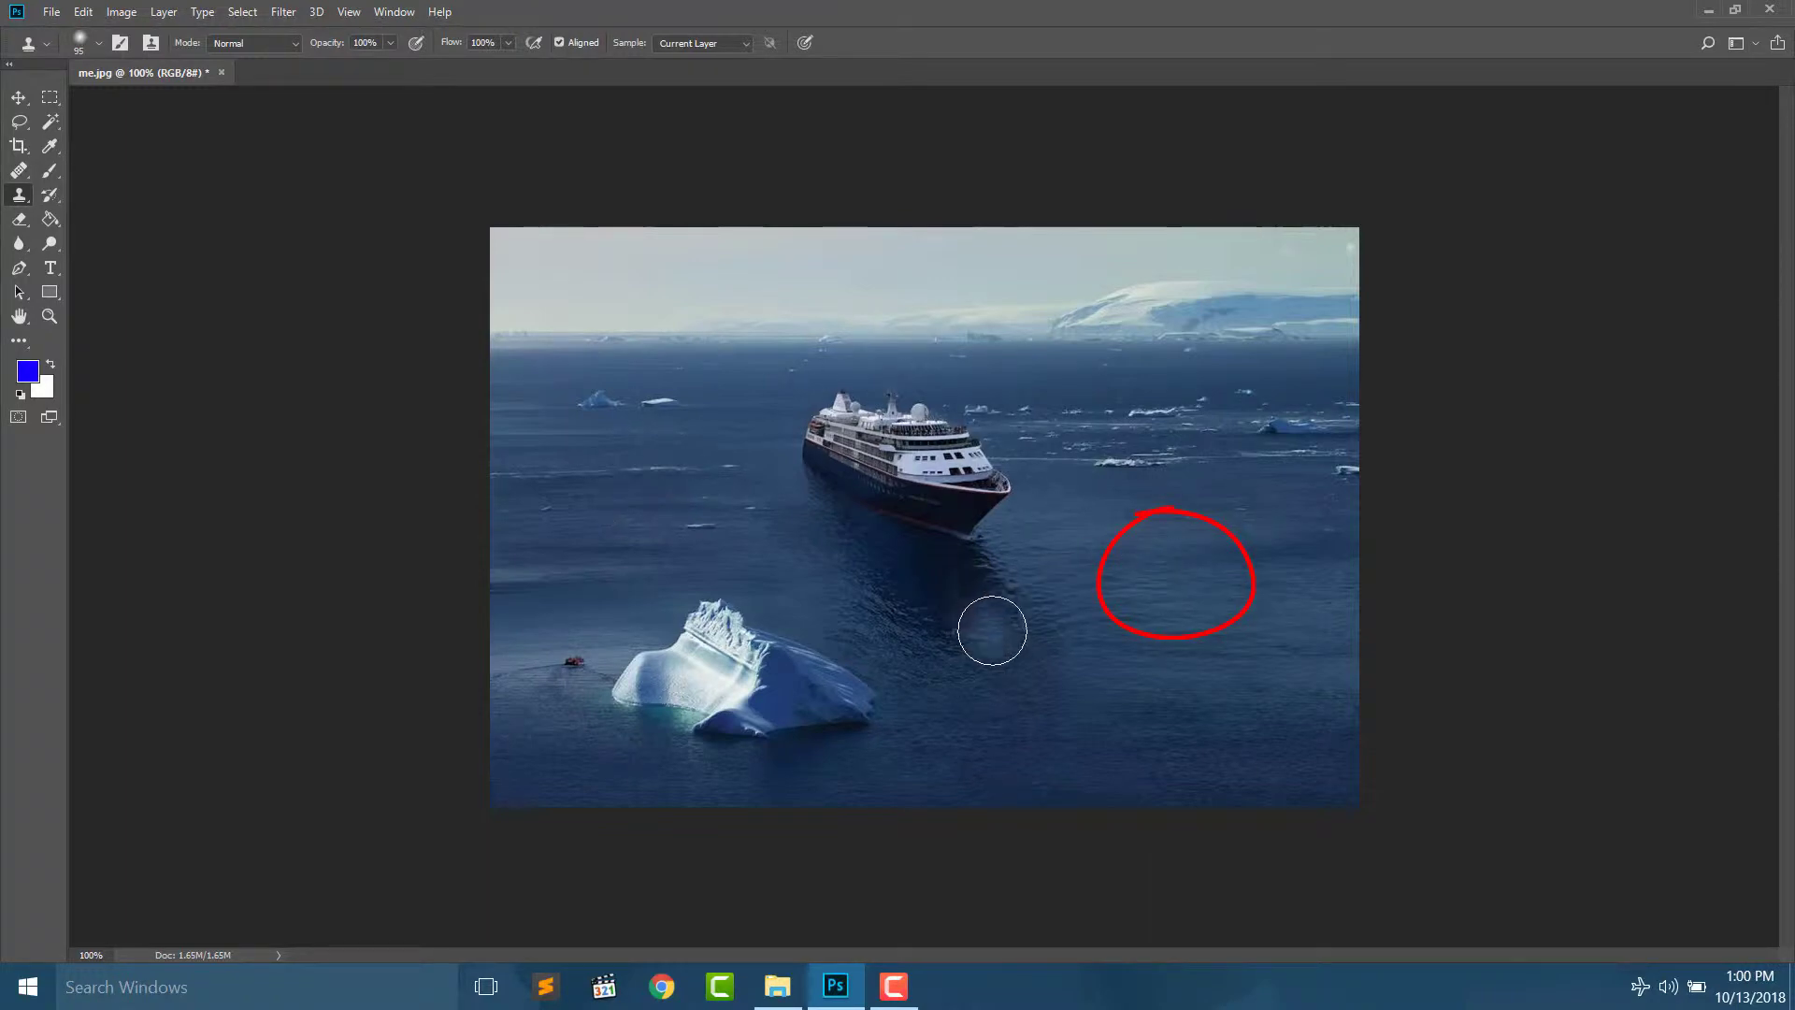
{"action": "mouse_move", "coordinate": [998, 626]}
{"action": "left_mouse_down"}
{"action": "mouse_move", "coordinate": [990, 601]}
{"action": "mouse_move", "coordinate": [950, 601]}
{"action": "mouse_move", "coordinate": [966, 642]}
{"action": "mouse_move", "coordinate": [896, 589]}
{"action": "mouse_move", "coordinate": [850, 514]}
{"action": "left_mouse_up"}
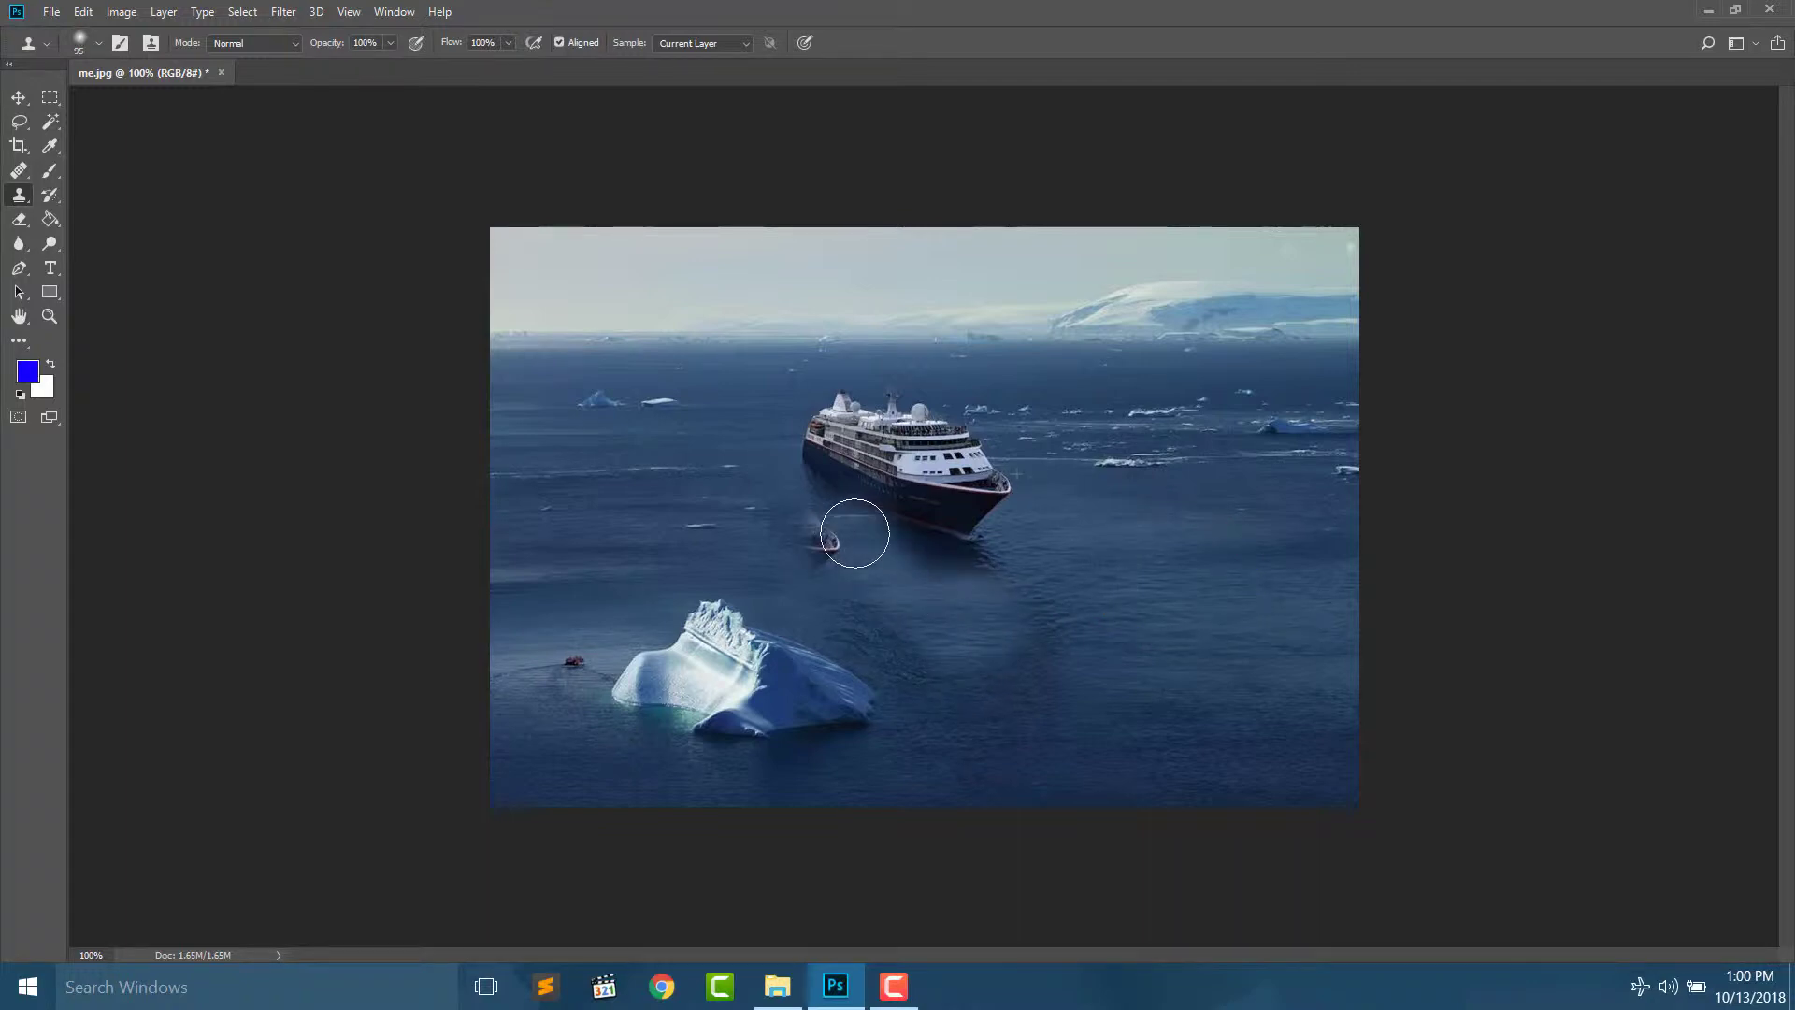
{"action": "key", "text": "ctrl+z"}
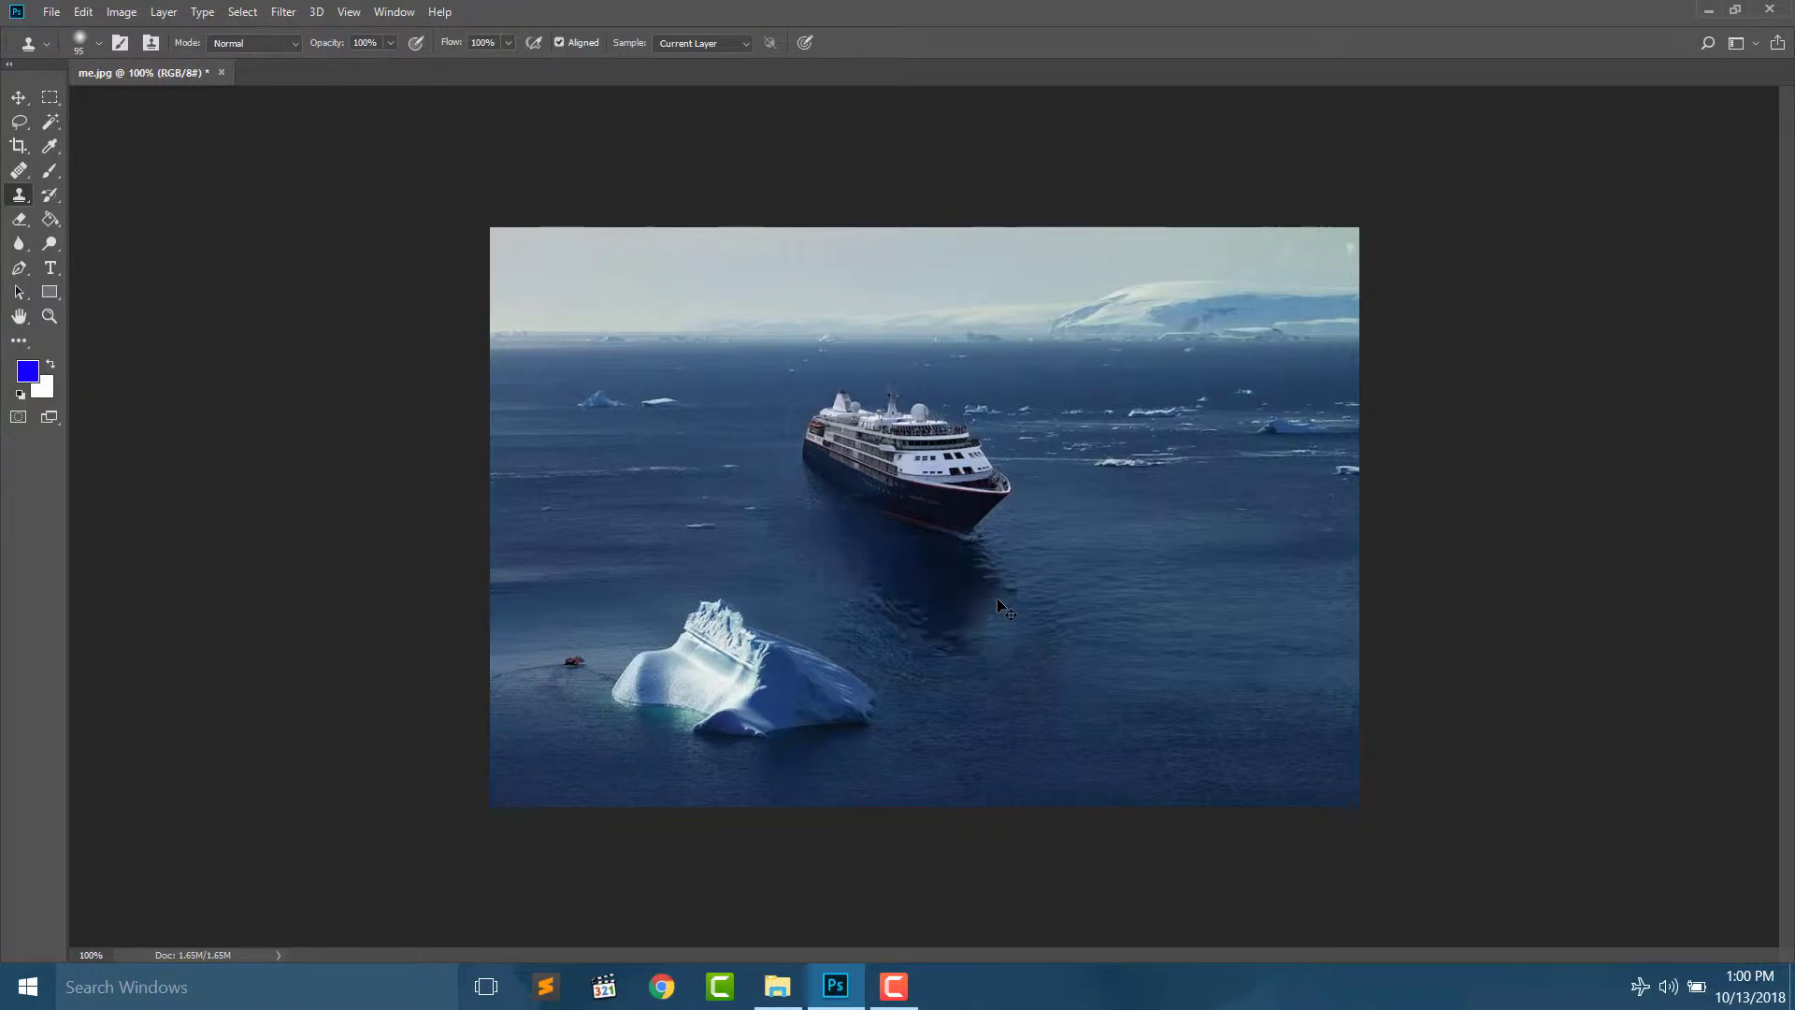
{"action": "left_click_drag", "start_coordinate": [936, 582], "coordinate": [985, 557]}
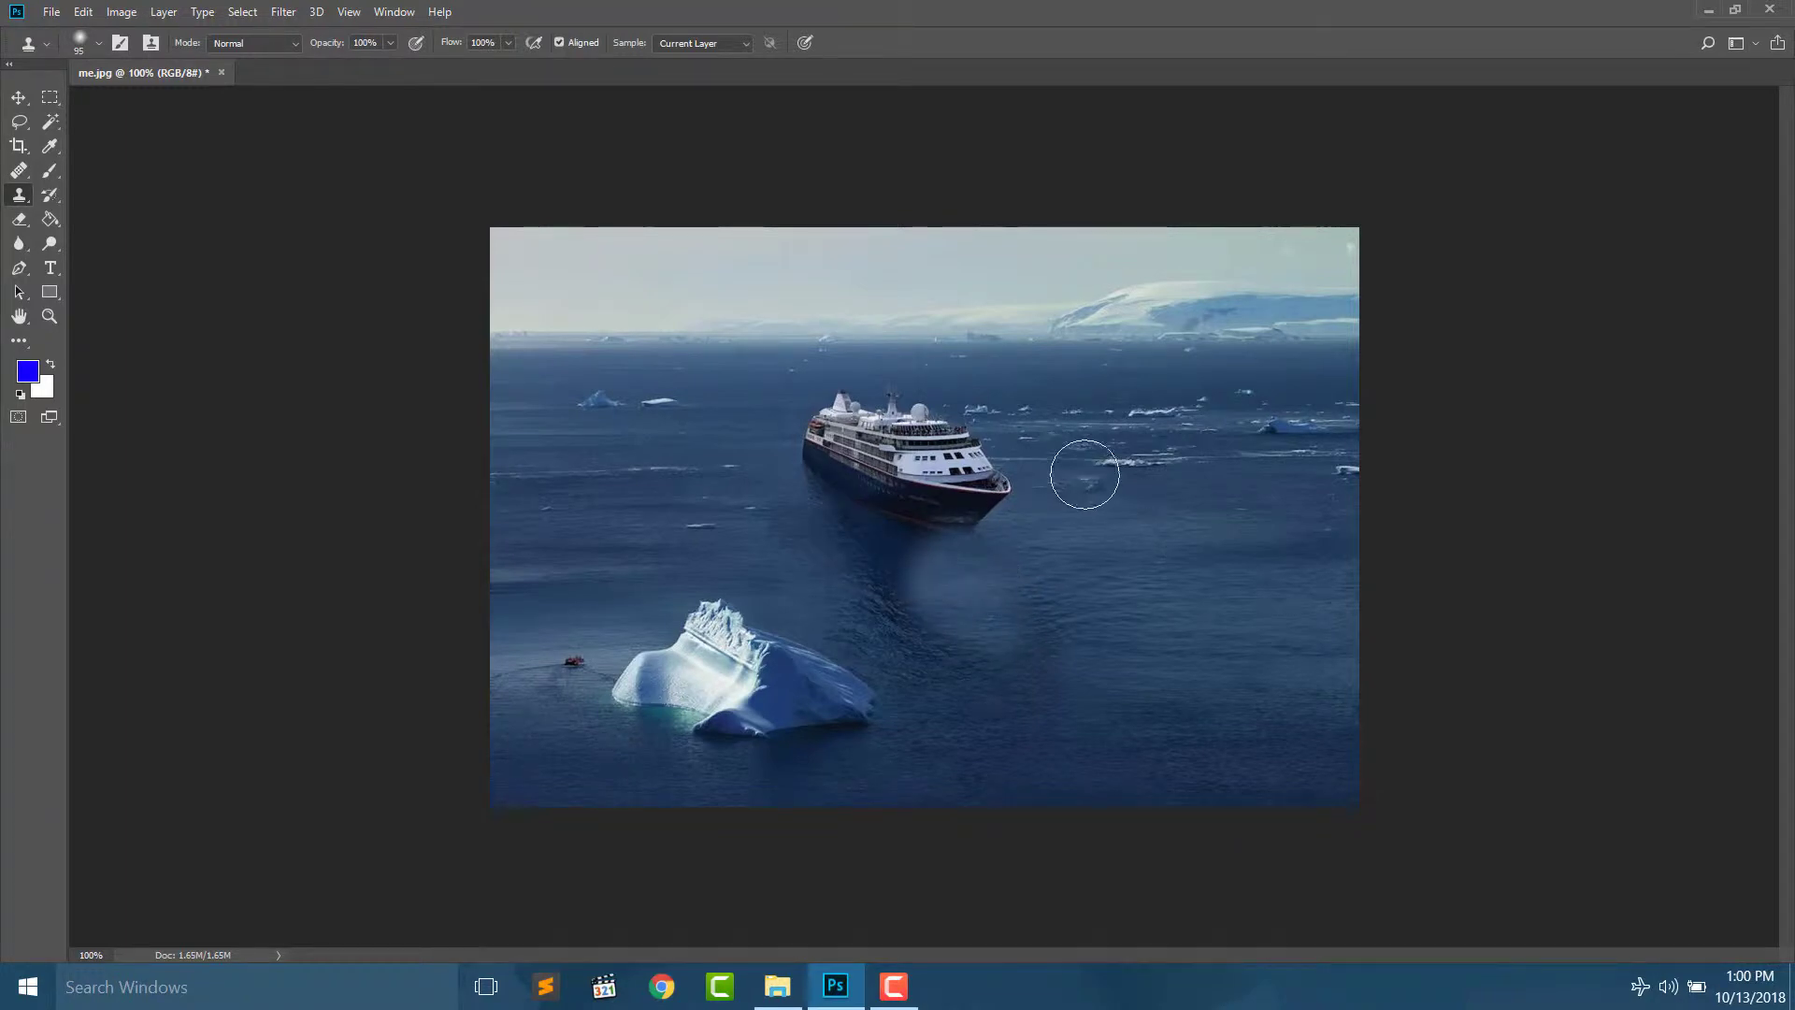
- Resample water near the ice floes and paint it over the white bow and dark wake
{"action": "left_click", "coordinate": [1096, 429], "text": "alt"}
{"action": "mouse_move", "coordinate": [994, 473]}
{"action": "left_mouse_down"}
{"action": "mouse_move", "coordinate": [929, 474]}
{"action": "mouse_move", "coordinate": [957, 459]}
{"action": "mouse_move", "coordinate": [935, 440]}
{"action": "mouse_move", "coordinate": [970, 453]}
{"action": "mouse_move", "coordinate": [966, 492]}
{"action": "mouse_move", "coordinate": [906, 489]}
{"action": "left_mouse_up"}
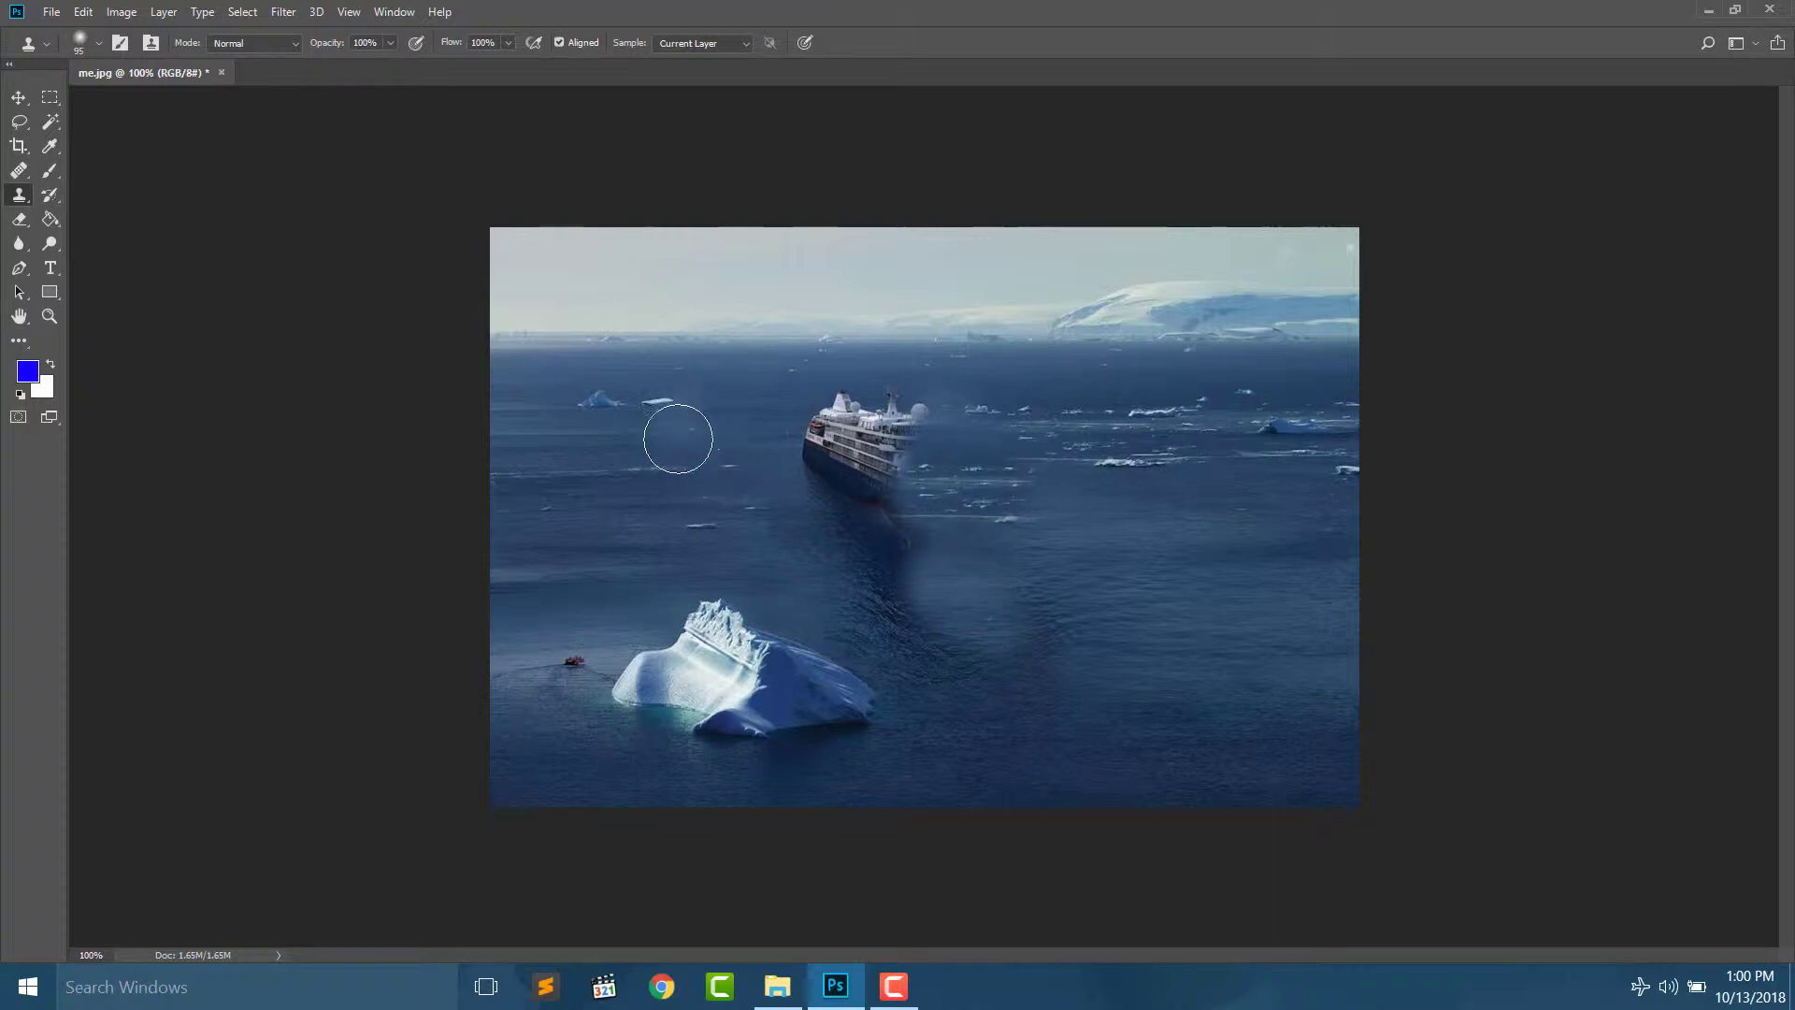
{"action": "mouse_move", "coordinate": [821, 413]}
{"action": "left_mouse_down"}
{"action": "mouse_move", "coordinate": [841, 441]}
{"action": "mouse_move", "coordinate": [845, 401]}
{"action": "mouse_move", "coordinate": [890, 453]}
{"action": "mouse_move", "coordinate": [863, 499]}
{"action": "mouse_move", "coordinate": [817, 458]}
{"action": "mouse_move", "coordinate": [870, 497]}
{"action": "mouse_move", "coordinate": [891, 570]}
{"action": "mouse_move", "coordinate": [882, 514]}
{"action": "left_mouse_up"}
{"action": "key", "text": "ctrl+alt+z"}
{"action": "key", "text": "ctrl+alt+z"}
{"action": "key", "text": "ctrl+alt+z"}
{"action": "key", "text": "ctrl+alt+z"}
{"action": "mouse_move", "coordinate": [801, 400]}
{"action": "left_mouse_down"}
{"action": "mouse_move", "coordinate": [829, 401]}
{"action": "mouse_move", "coordinate": [807, 449]}
{"action": "mouse_move", "coordinate": [846, 458]}
{"action": "mouse_move", "coordinate": [898, 417]}
{"action": "mouse_move", "coordinate": [873, 485]}
{"action": "mouse_move", "coordinate": [822, 465]}
{"action": "mouse_move", "coordinate": [825, 523]}
{"action": "mouse_move", "coordinate": [877, 505]}
{"action": "mouse_move", "coordinate": [854, 490]}
{"action": "mouse_move", "coordinate": [829, 521]}
{"action": "mouse_move", "coordinate": [854, 524]}
{"action": "mouse_move", "coordinate": [890, 593]}
{"action": "mouse_move", "coordinate": [805, 502]}
{"action": "mouse_move", "coordinate": [871, 521]}
{"action": "left_mouse_up"}
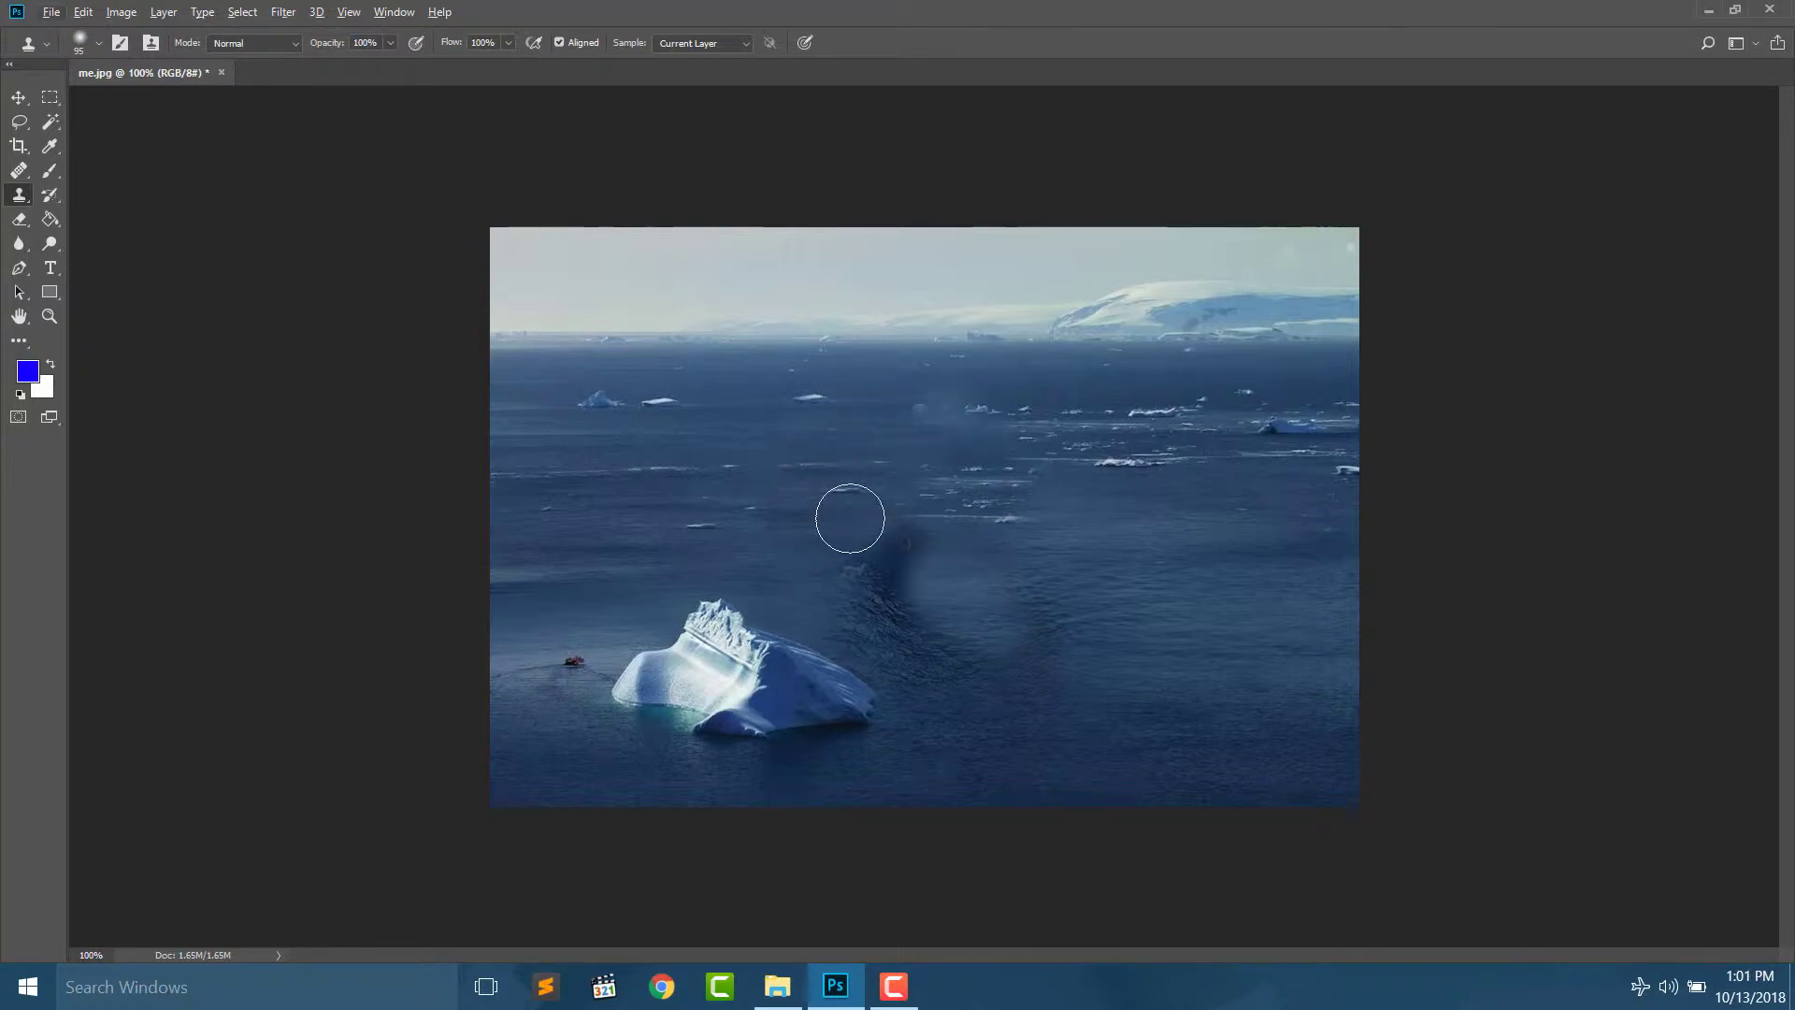
{"action": "left_click_drag", "start_coordinate": [846, 517], "coordinate": [889, 542]}
- Clone fresh open water over the dark wake streak, then undo strokes until the ship reappears
{"action": "key", "text": "ctrl+z"}
{"action": "left_click", "coordinate": [1084, 500], "text": "alt"}
{"action": "mouse_move", "coordinate": [962, 545]}
{"action": "left_mouse_down"}
{"action": "mouse_move", "coordinate": [889, 541]}
{"action": "mouse_move", "coordinate": [897, 613]}
{"action": "mouse_move", "coordinate": [960, 657]}
{"action": "mouse_move", "coordinate": [1022, 642]}
{"action": "left_mouse_up"}
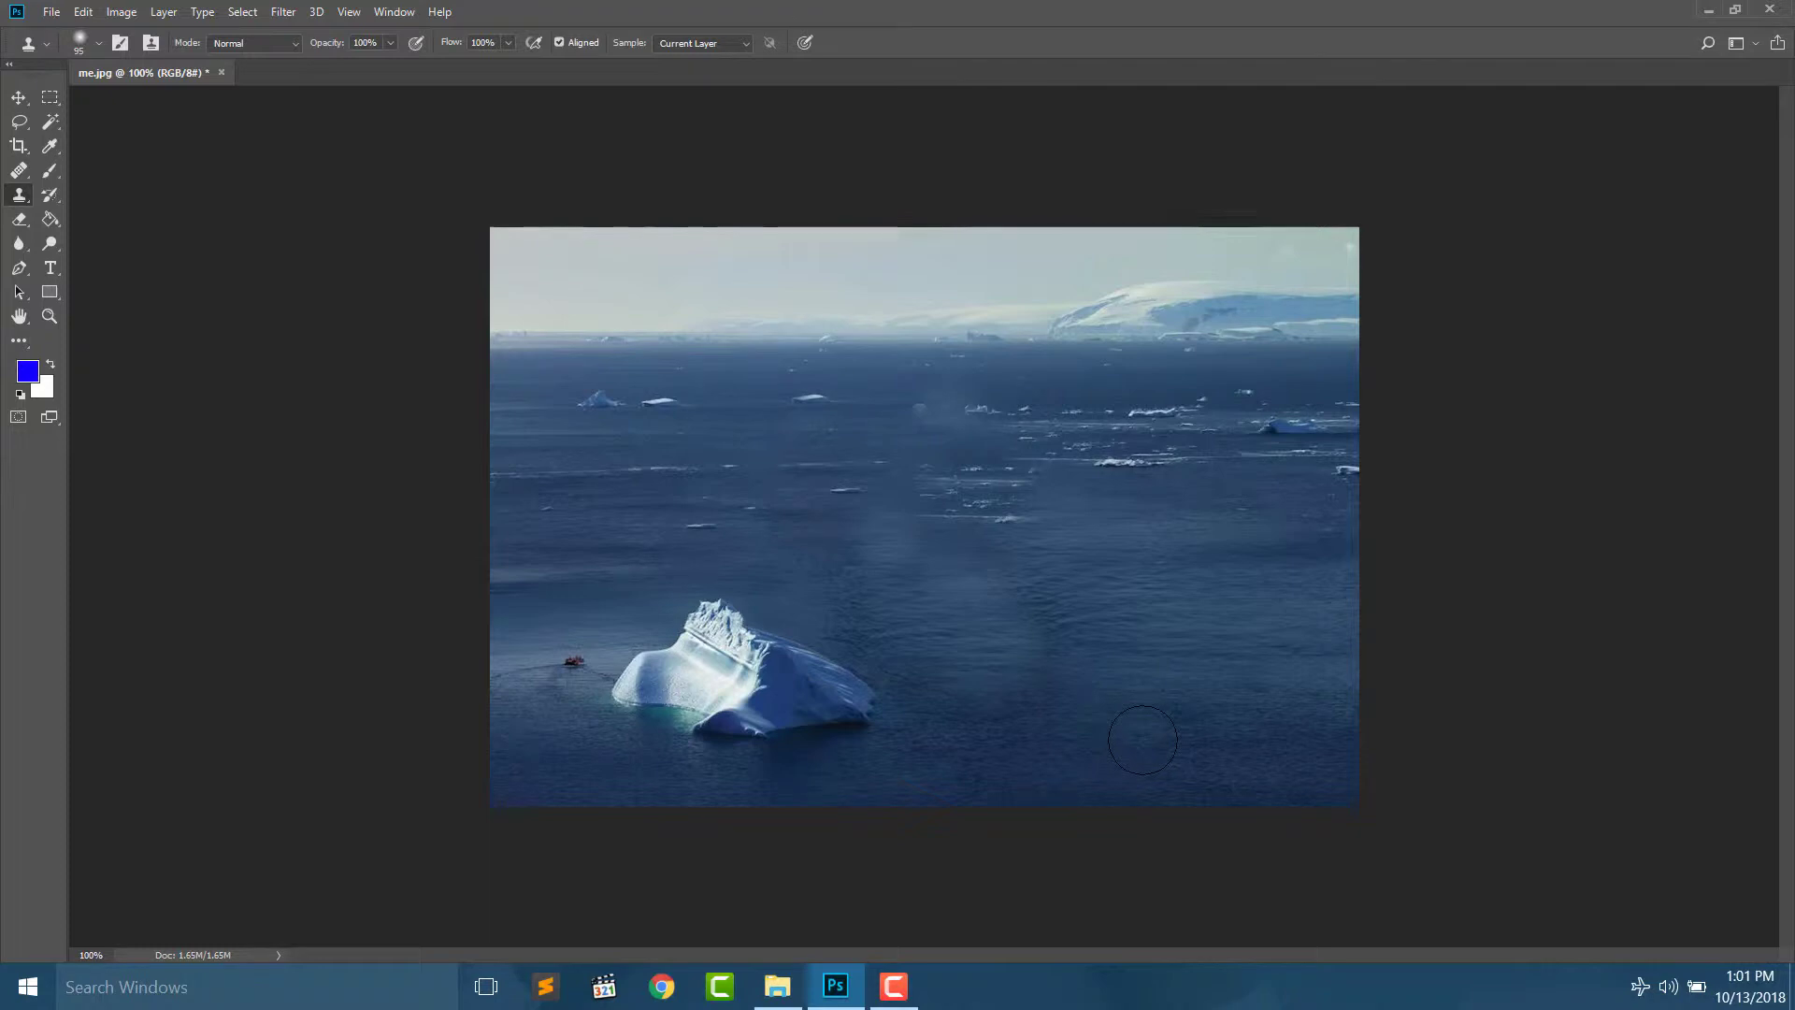
{"action": "key", "text": "ctrl+alt+z"}
{"action": "key", "text": "ctrl+alt+z"}
{"action": "key", "text": "ctrl+alt+z"}
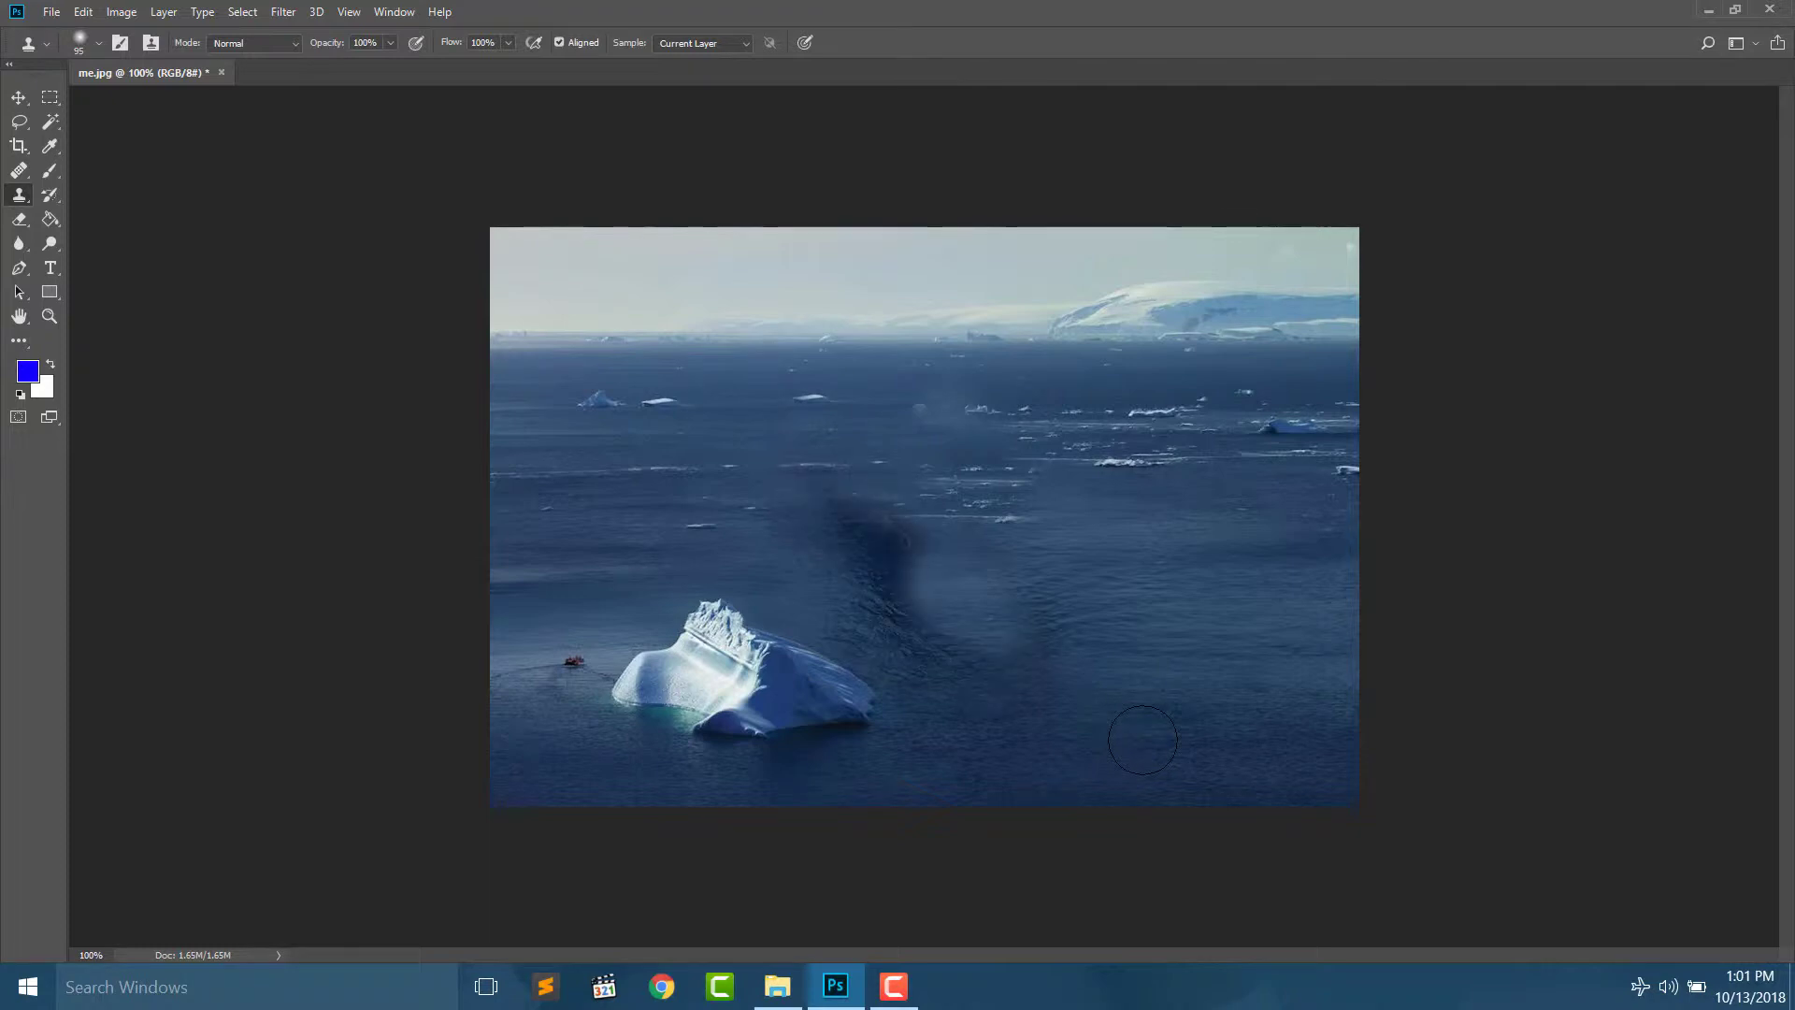
{"action": "key", "text": "ctrl+alt+z"}
{"action": "key", "text": "ctrl+alt+z"}
{"action": "key", "text": "ctrl+alt+z"}
{"action": "key", "text": "ctrl+alt+z"}
{"action": "key", "text": "ctrl+alt+z"}
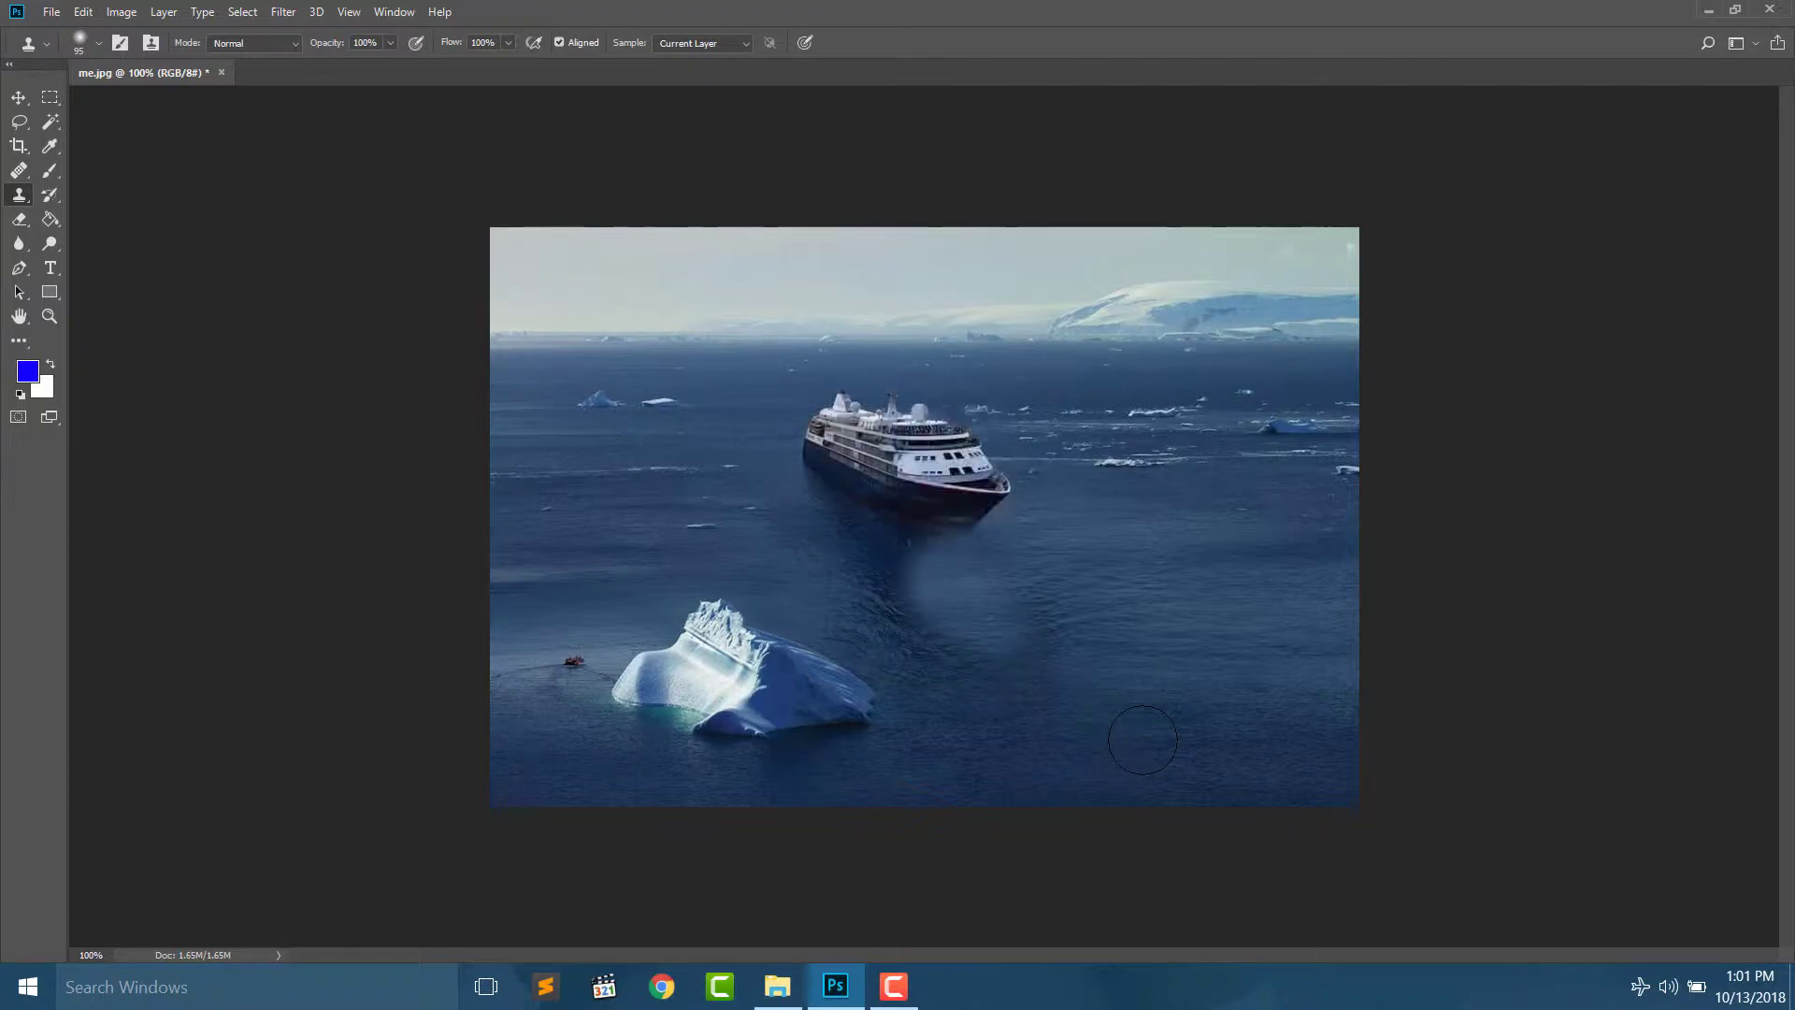
{"action": "key", "text": "ctrl+alt+z"}
{"action": "key", "text": "ctrl+alt+z"}
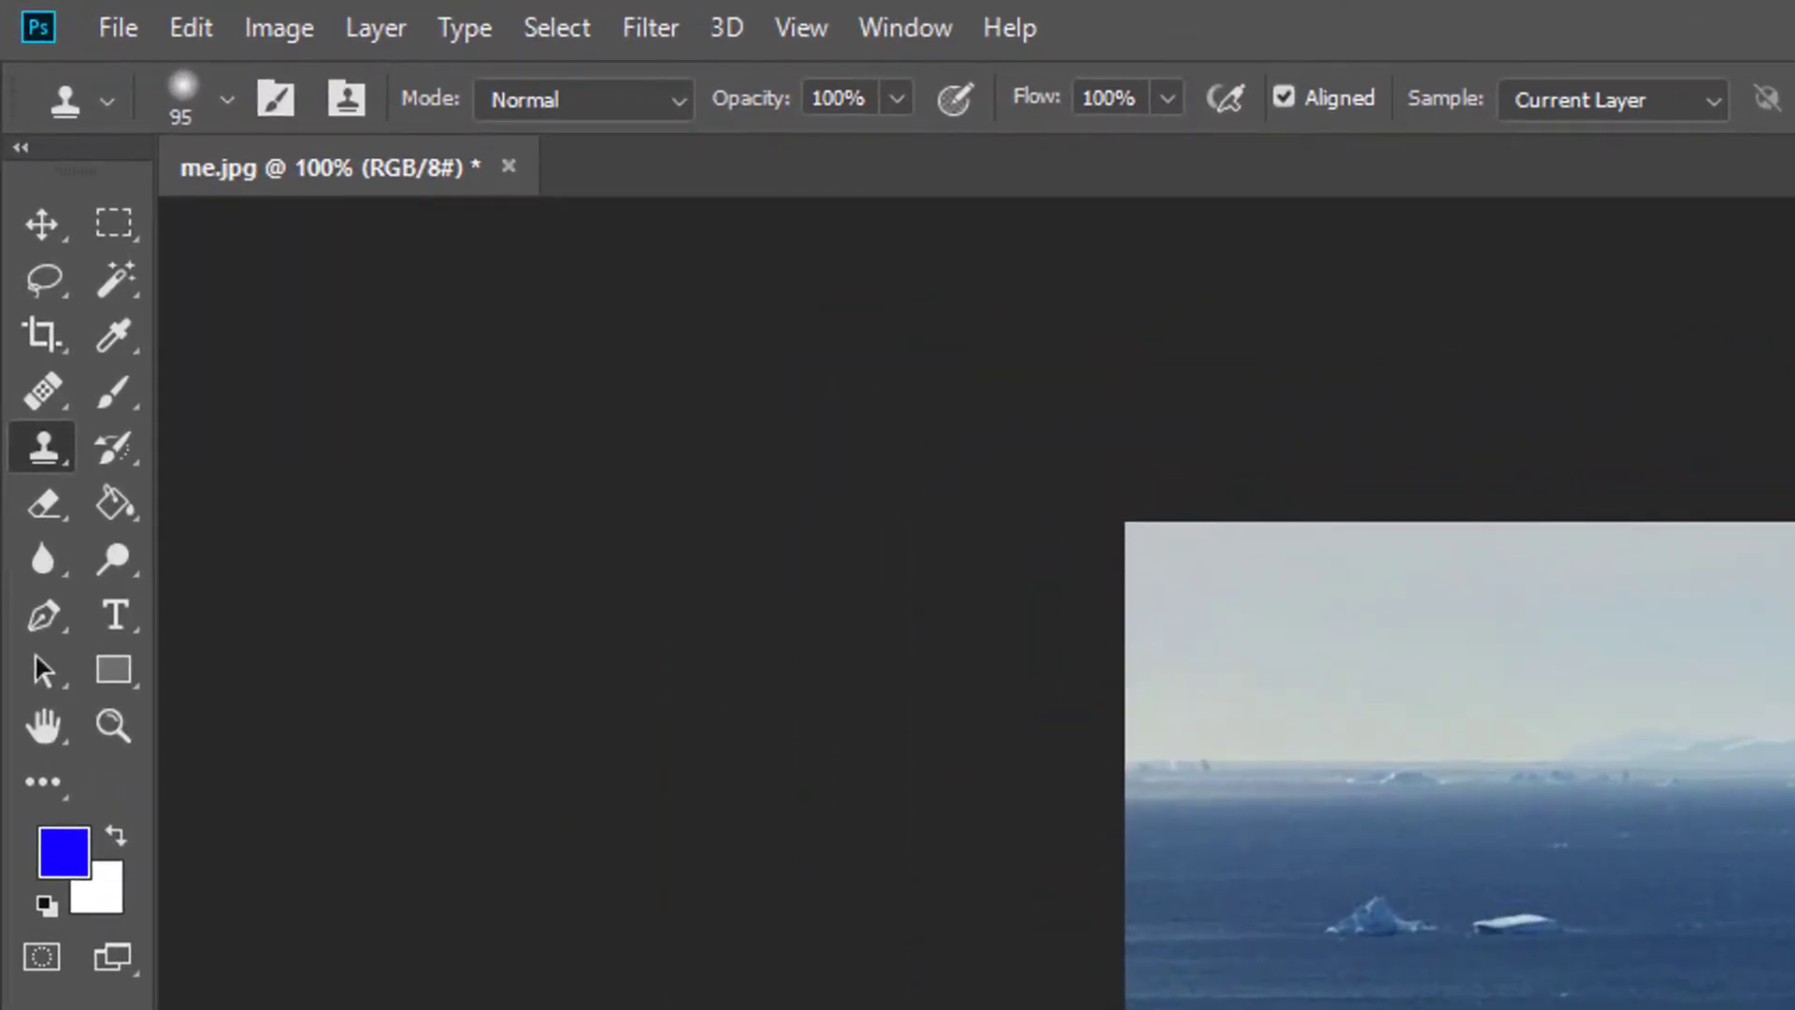
- Select the Healing Brush and enlarge it from 19 px to 50 px
{"action": "left_click", "coordinate": [47, 402]}
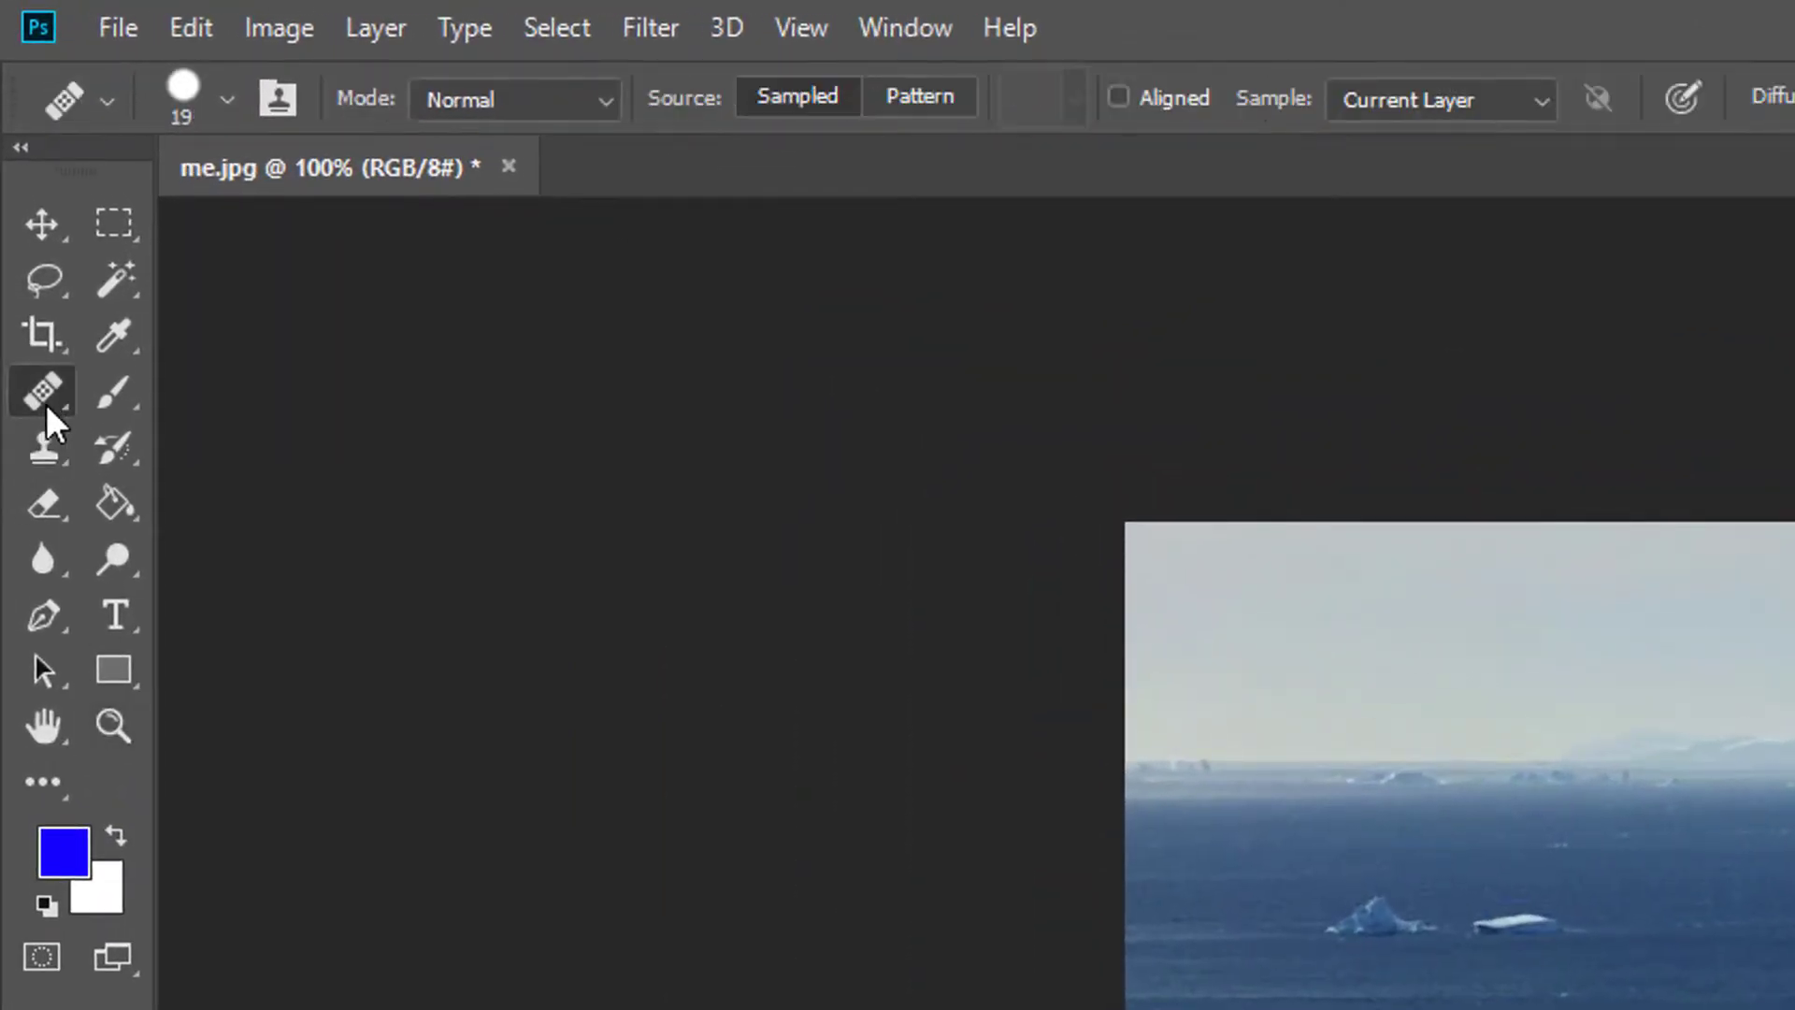
{"action": "left_click", "coordinate": [233, 434]}
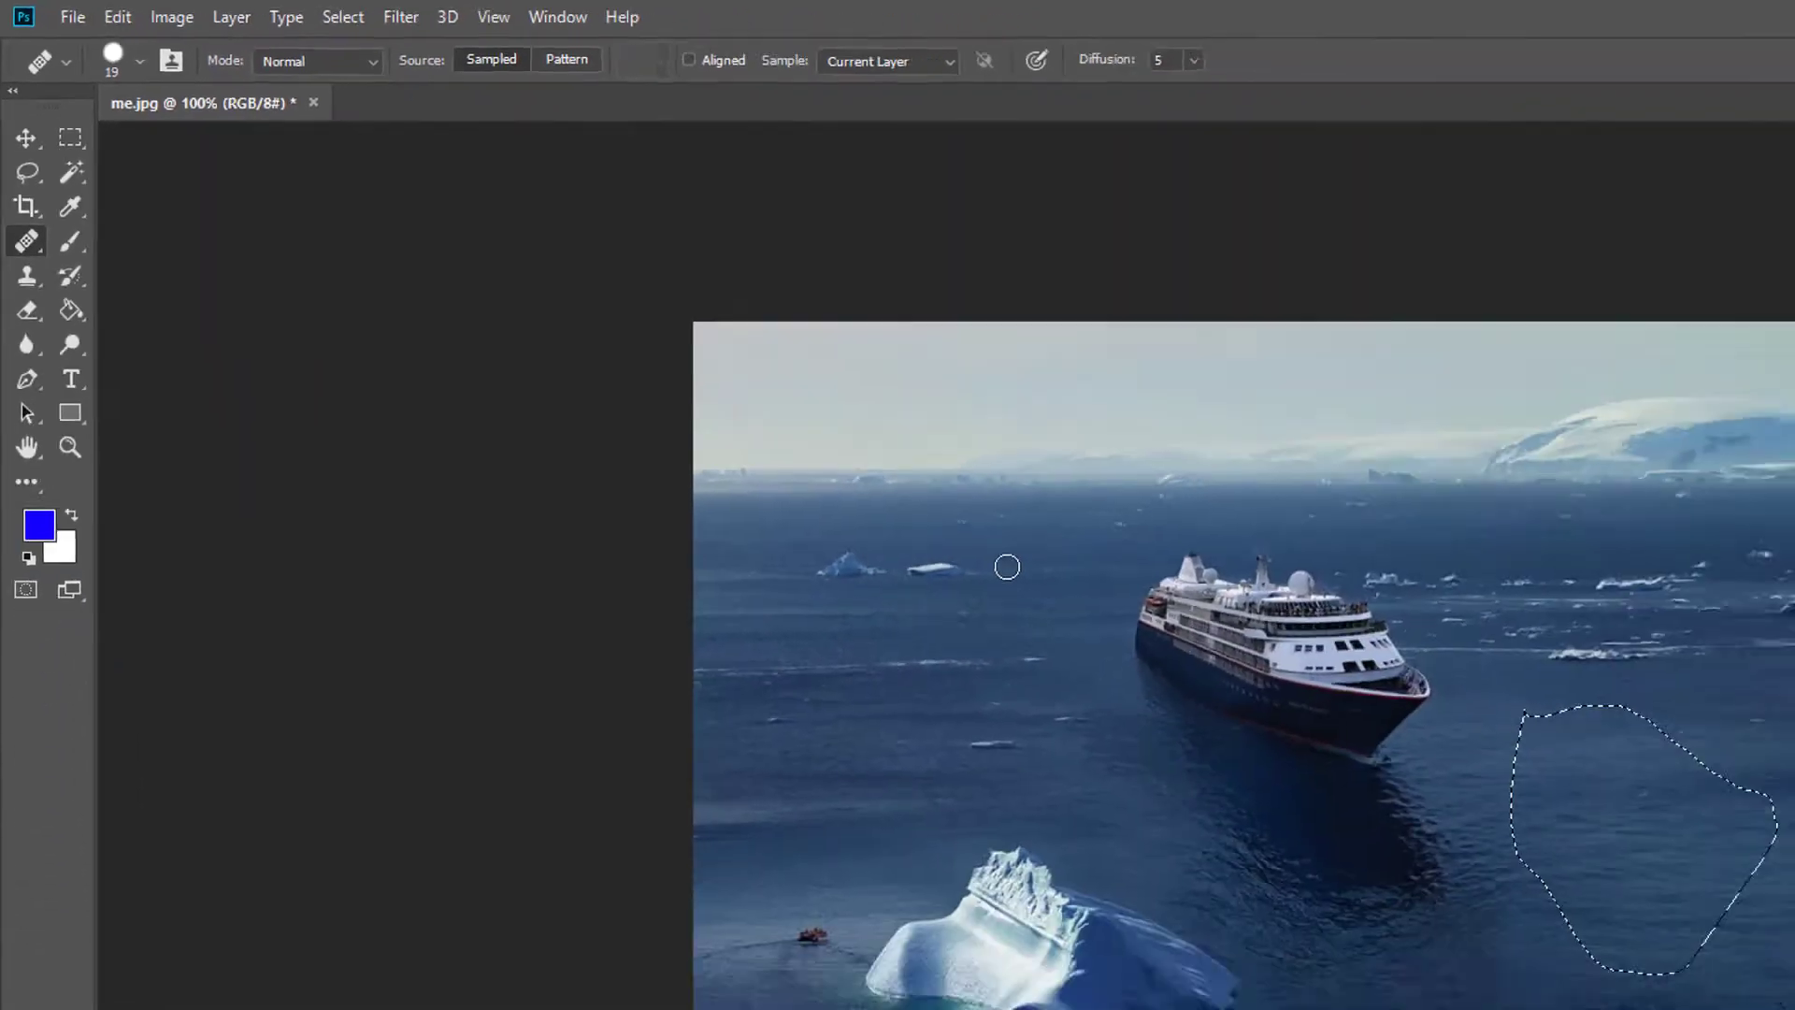
{"action": "right_click", "coordinate": [710, 401]}
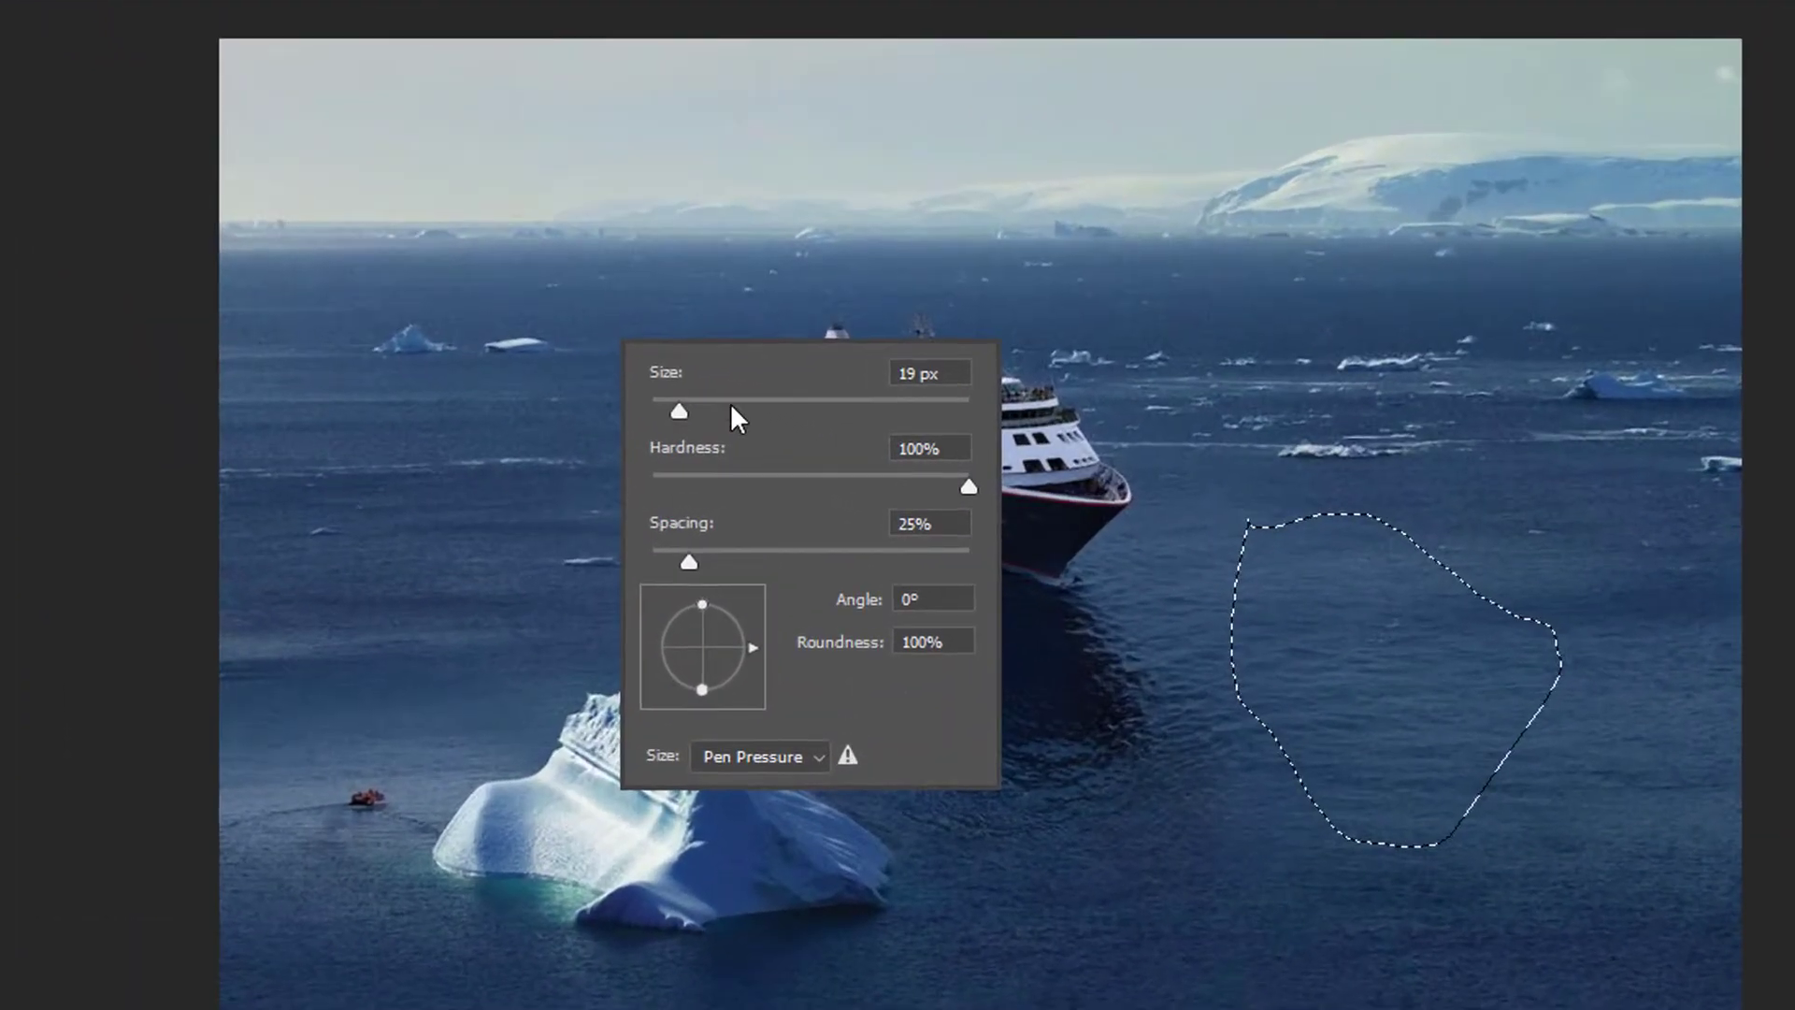
{"action": "left_click_drag", "start_coordinate": [751, 439], "coordinate": [782, 440]}
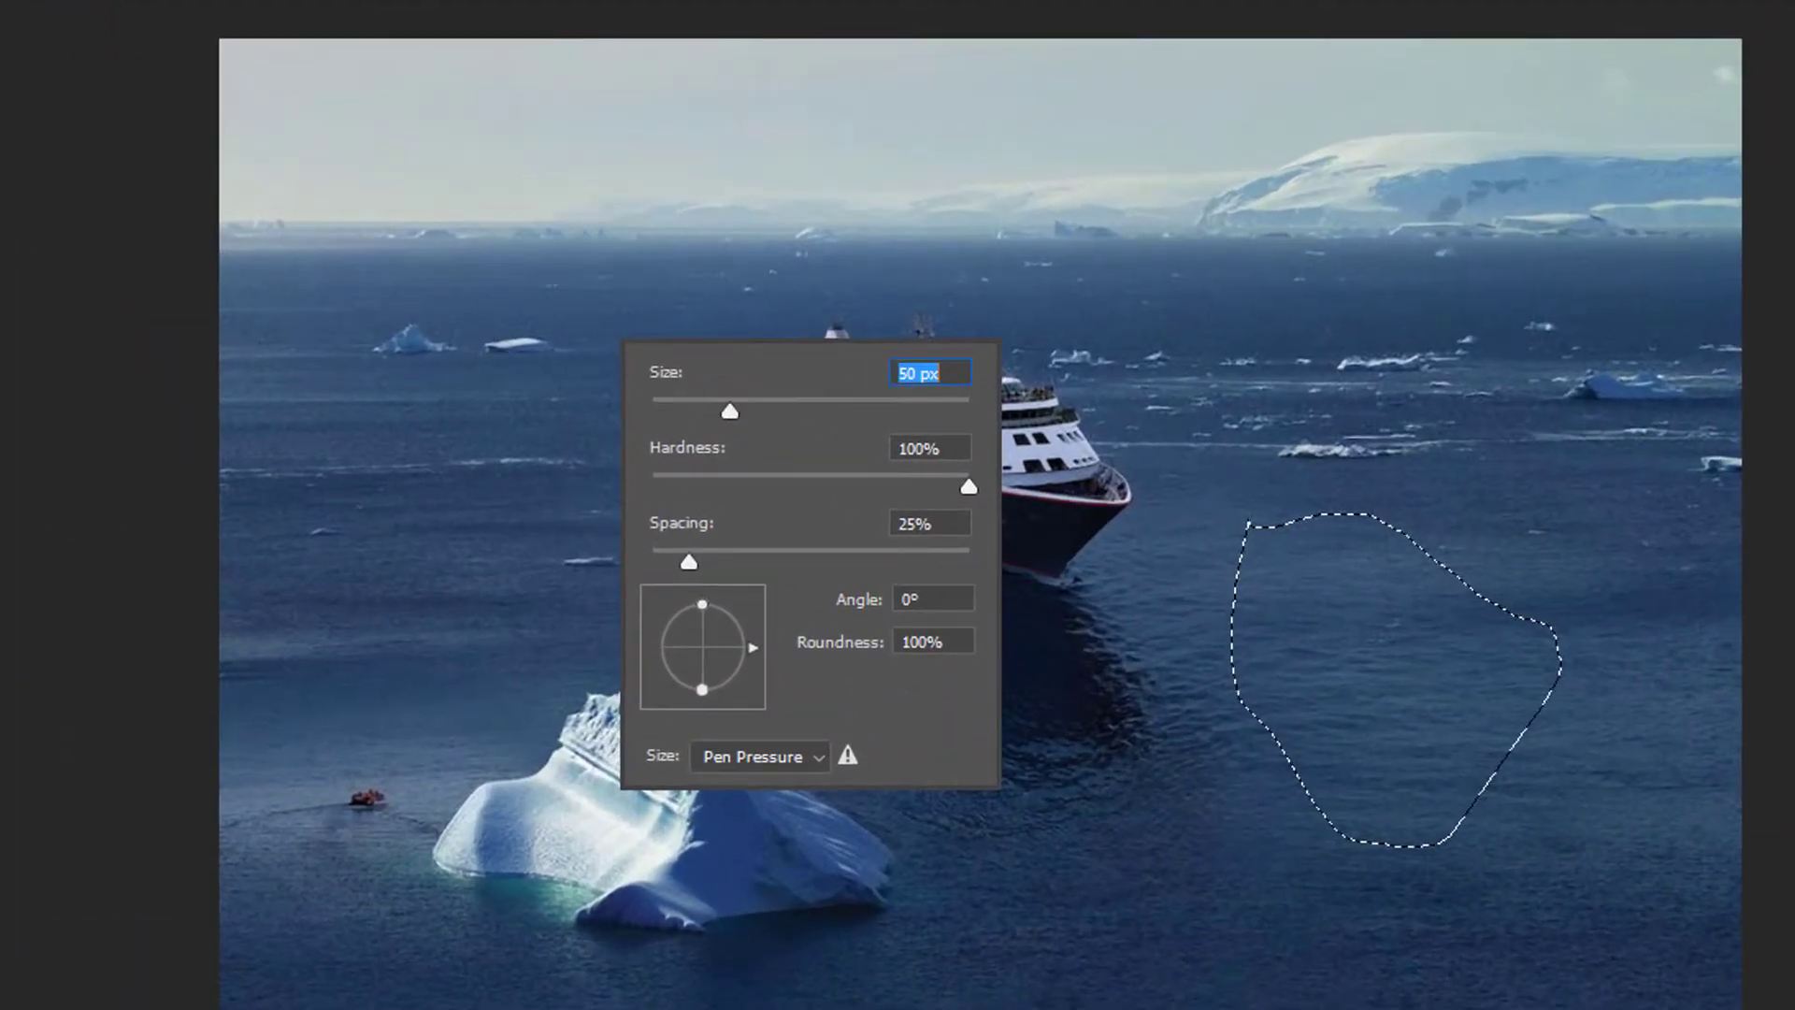
{"action": "key", "text": "Return"}
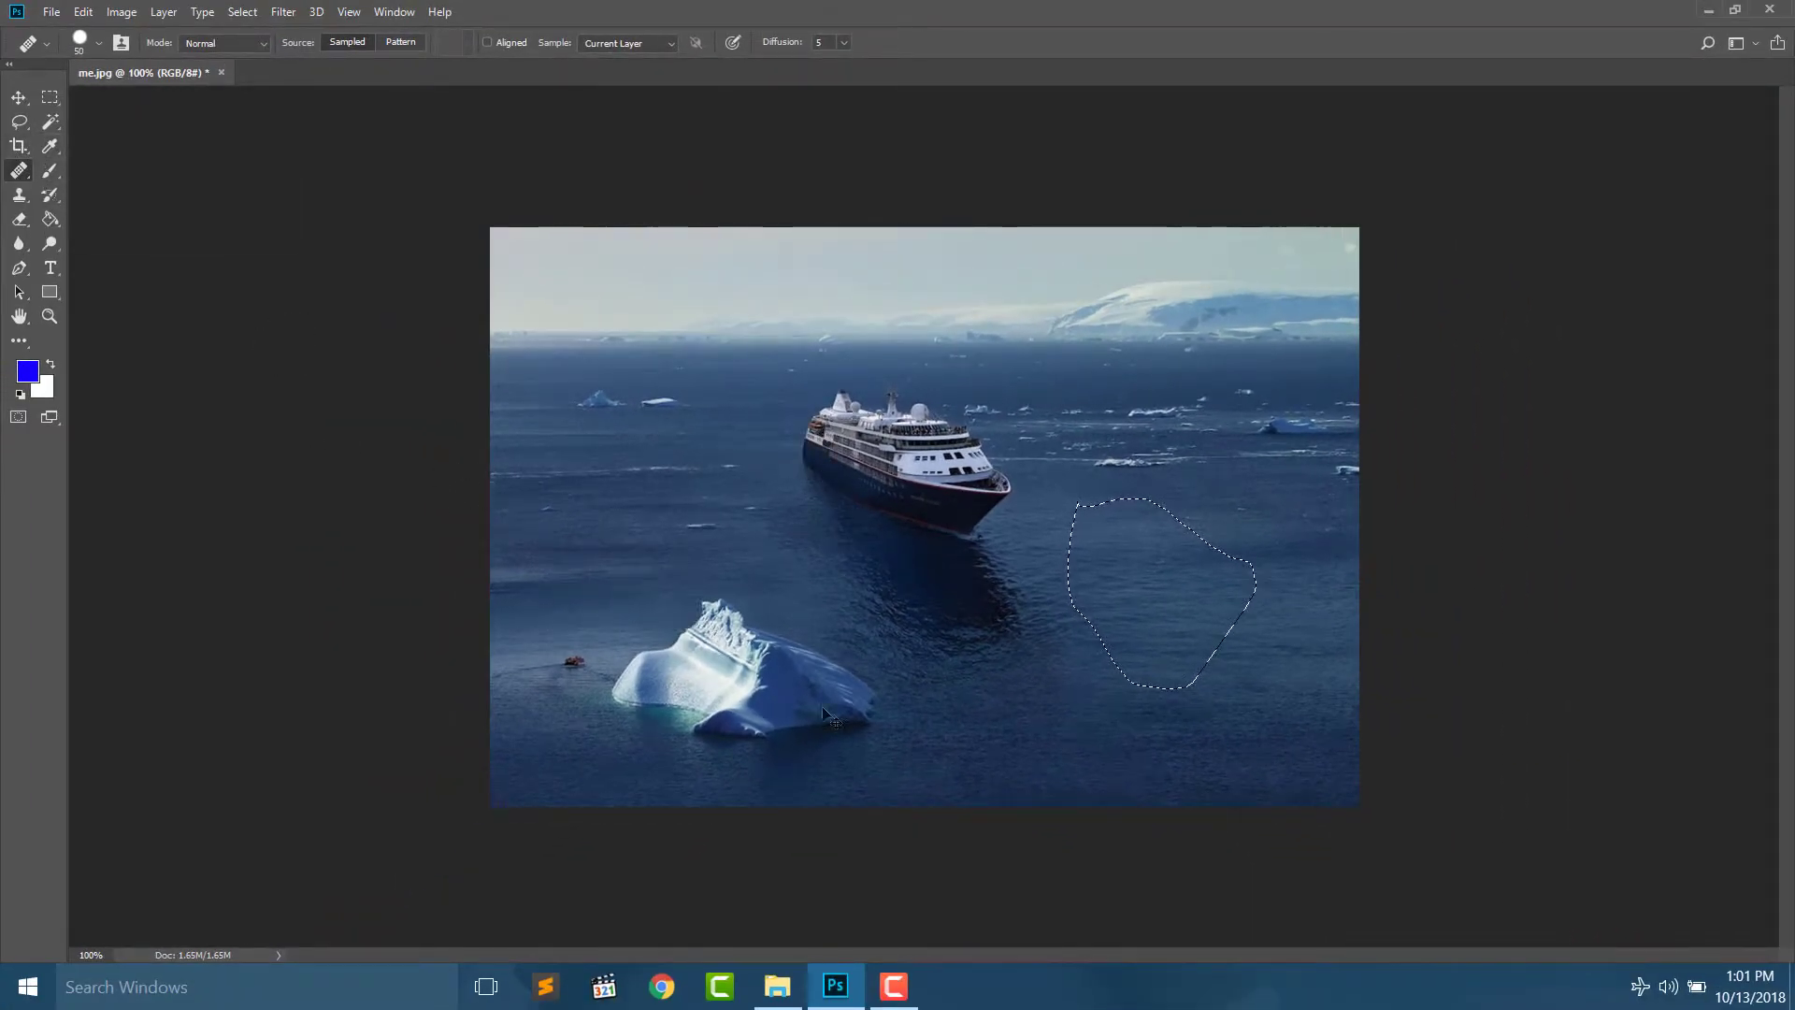
- Cancel the Content-Aware Fill and deselect the freehand selection
{"action": "key", "text": "shift+BackSpace"}
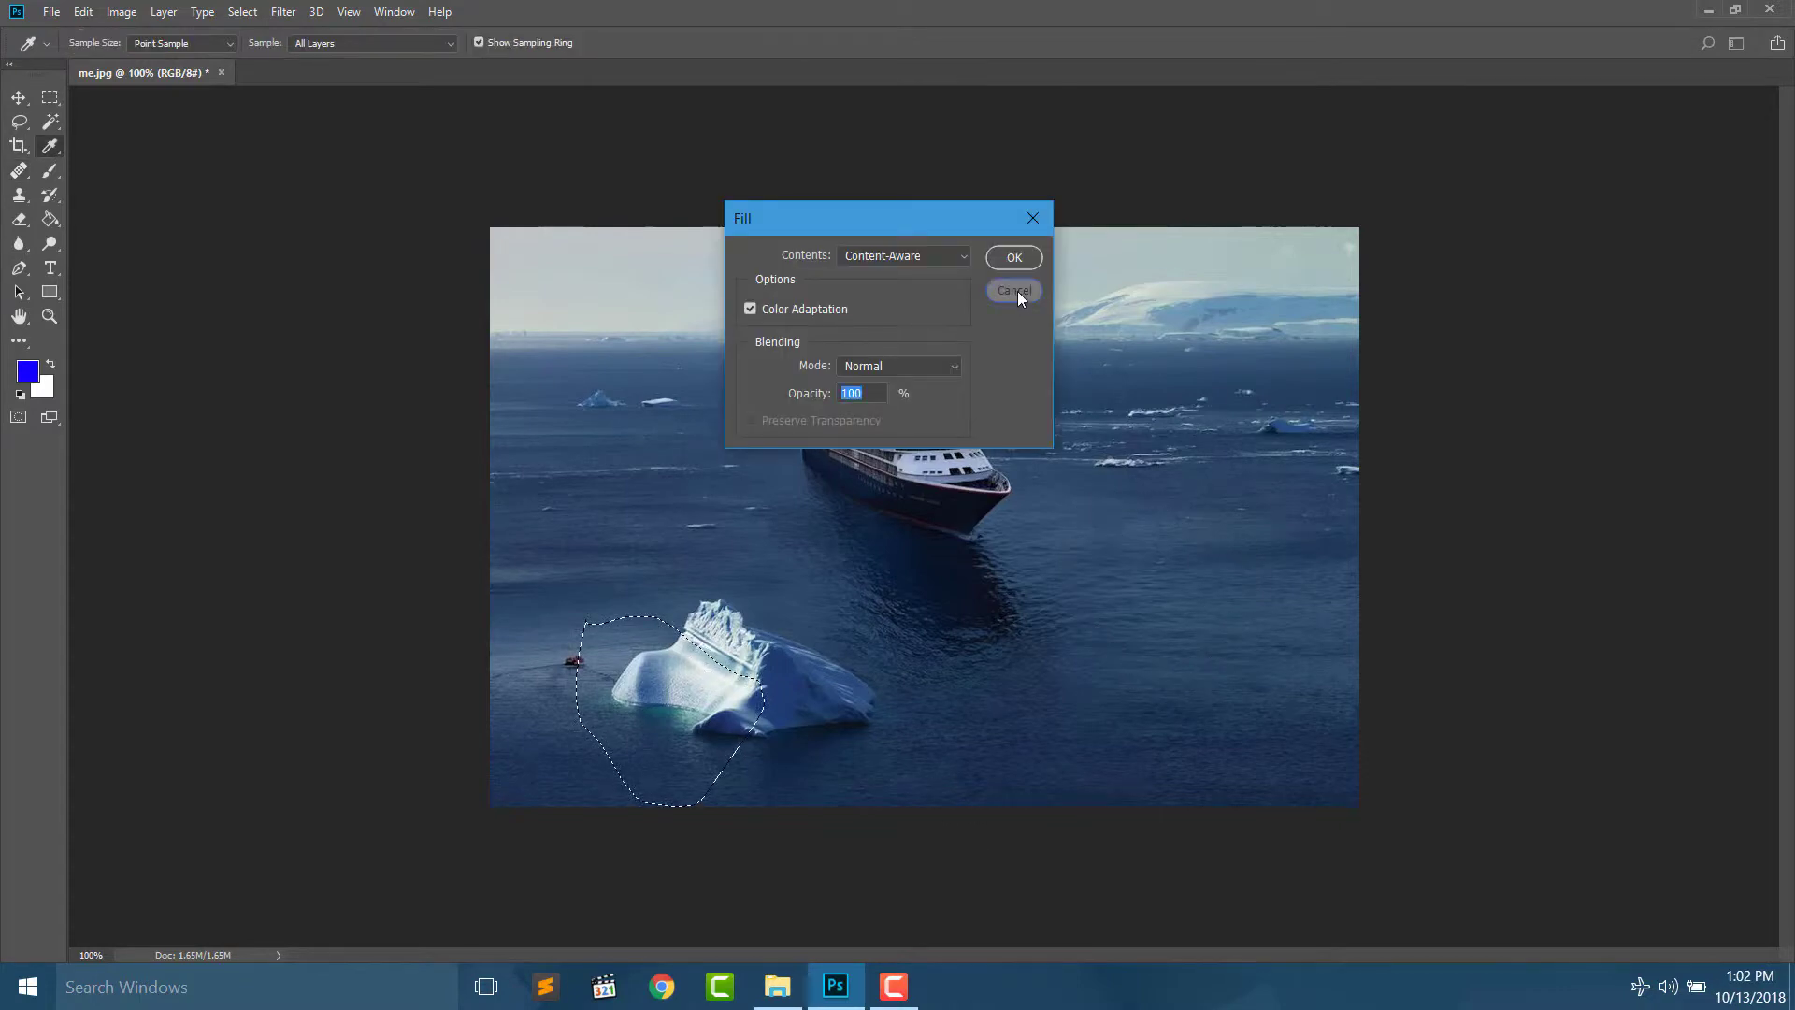
{"action": "left_click", "coordinate": [1018, 289]}
{"action": "key", "text": "ctrl+d"}
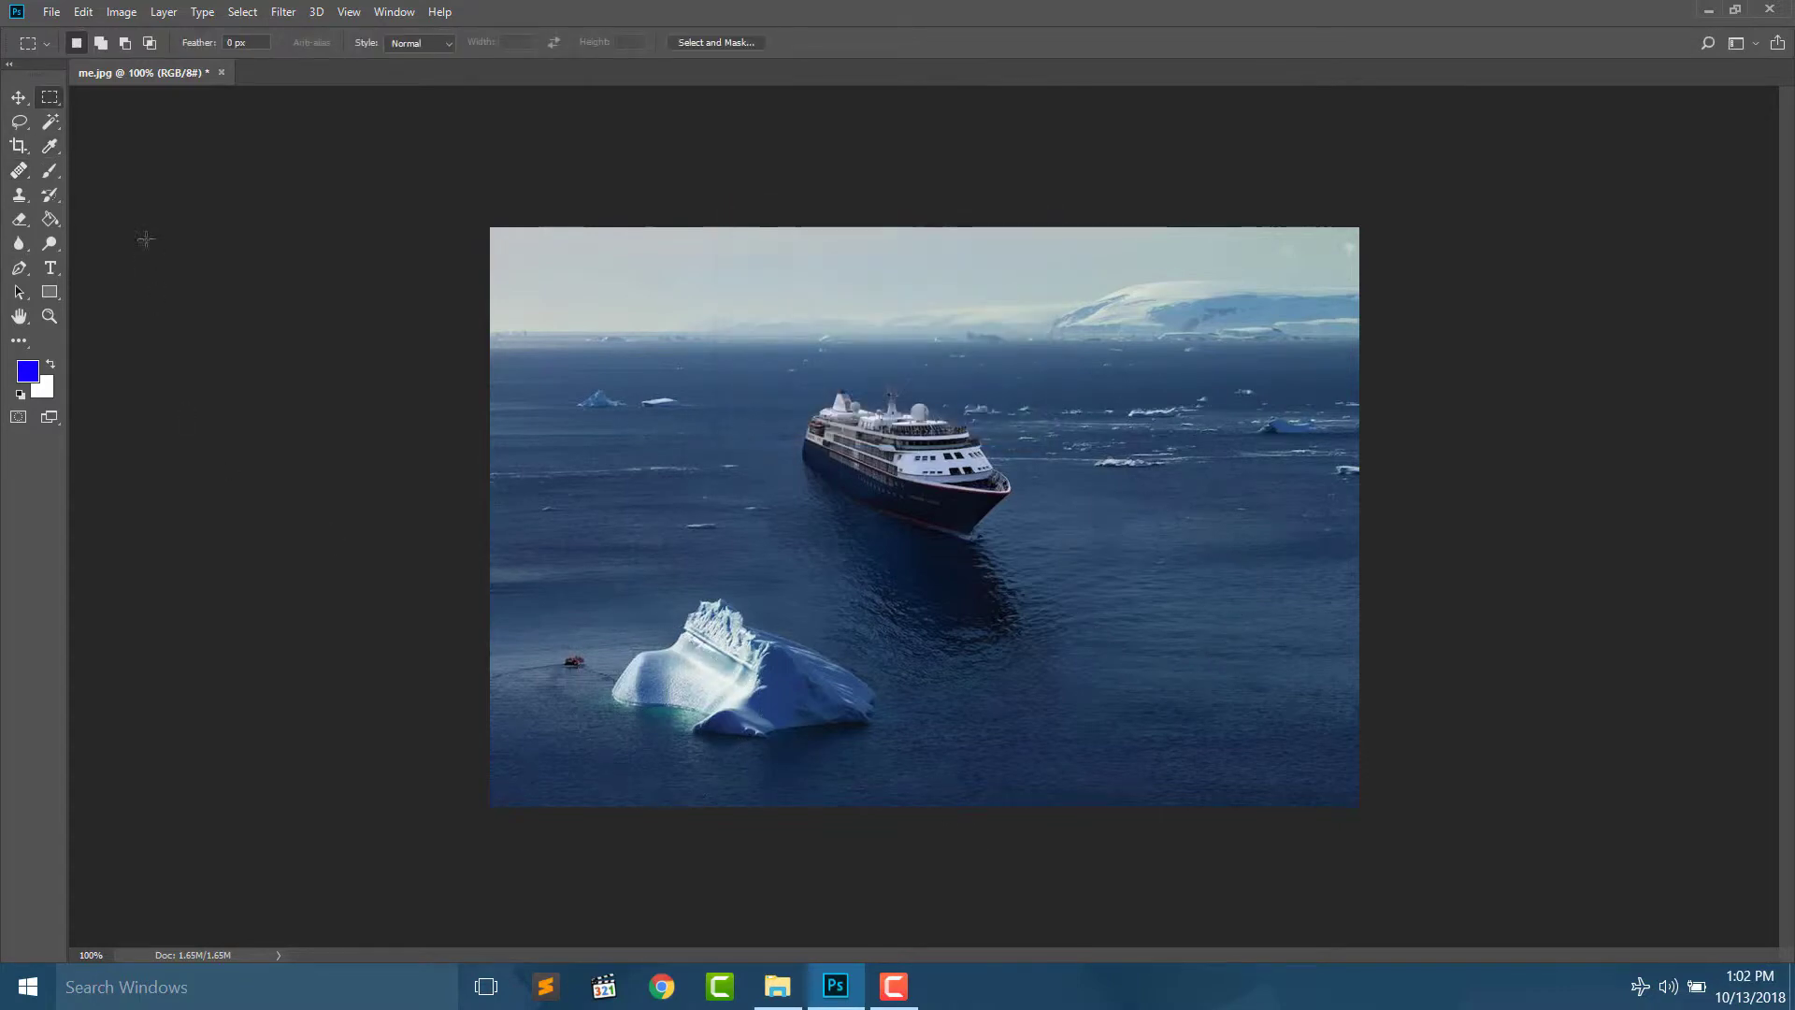
{"action": "left_click", "coordinate": [19, 170]}
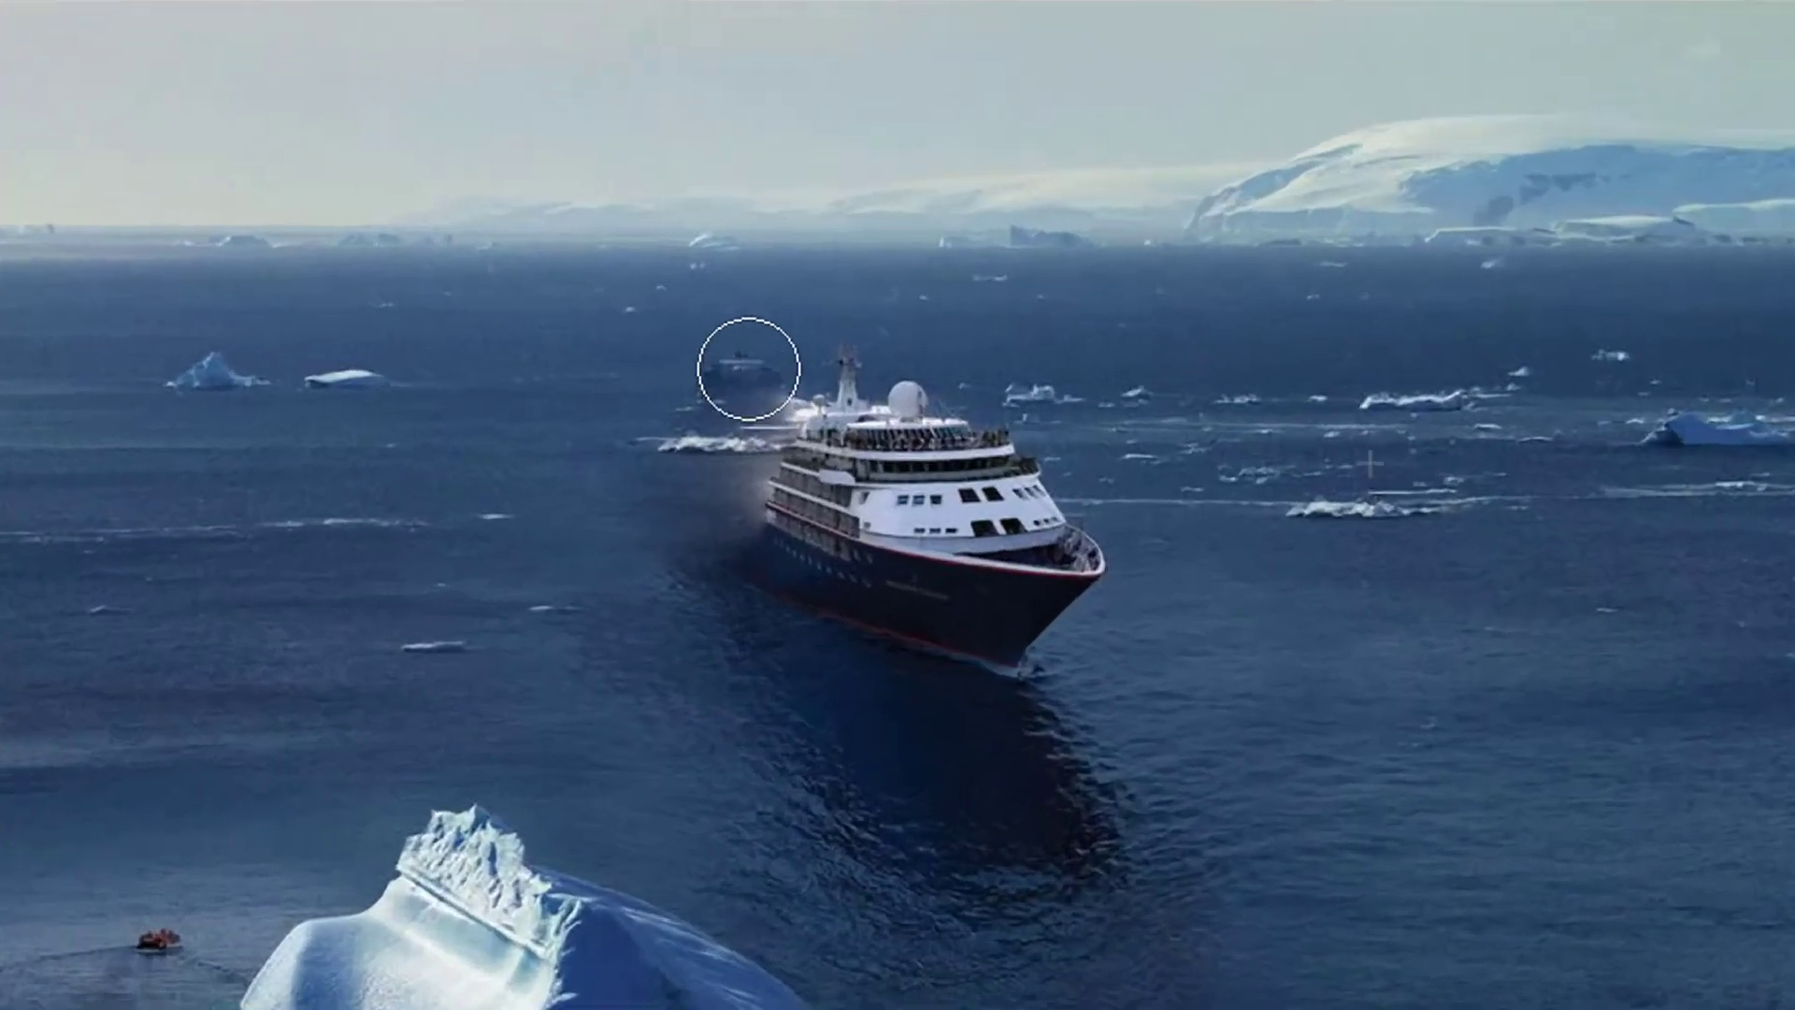
{"action": "mouse_move", "coordinate": [837, 397]}
{"action": "left_mouse_down"}
{"action": "mouse_move", "coordinate": [897, 402]}
{"action": "mouse_move", "coordinate": [898, 472]}
{"action": "mouse_move", "coordinate": [813, 605]}
{"action": "mouse_move", "coordinate": [918, 629]}
{"action": "mouse_move", "coordinate": [986, 603]}
{"action": "mouse_move", "coordinate": [991, 689]}
{"action": "mouse_move", "coordinate": [962, 473]}
{"action": "mouse_move", "coordinate": [938, 709]}
{"action": "mouse_move", "coordinate": [794, 649]}
{"action": "mouse_move", "coordinate": [798, 817]}
{"action": "mouse_move", "coordinate": [922, 854]}
{"action": "mouse_move", "coordinate": [997, 775]}
{"action": "mouse_move", "coordinate": [1094, 842]}
{"action": "mouse_move", "coordinate": [1102, 950]}
{"action": "mouse_move", "coordinate": [801, 829]}
{"action": "mouse_move", "coordinate": [674, 548]}
{"action": "mouse_move", "coordinate": [793, 845]}
{"action": "left_mouse_up"}
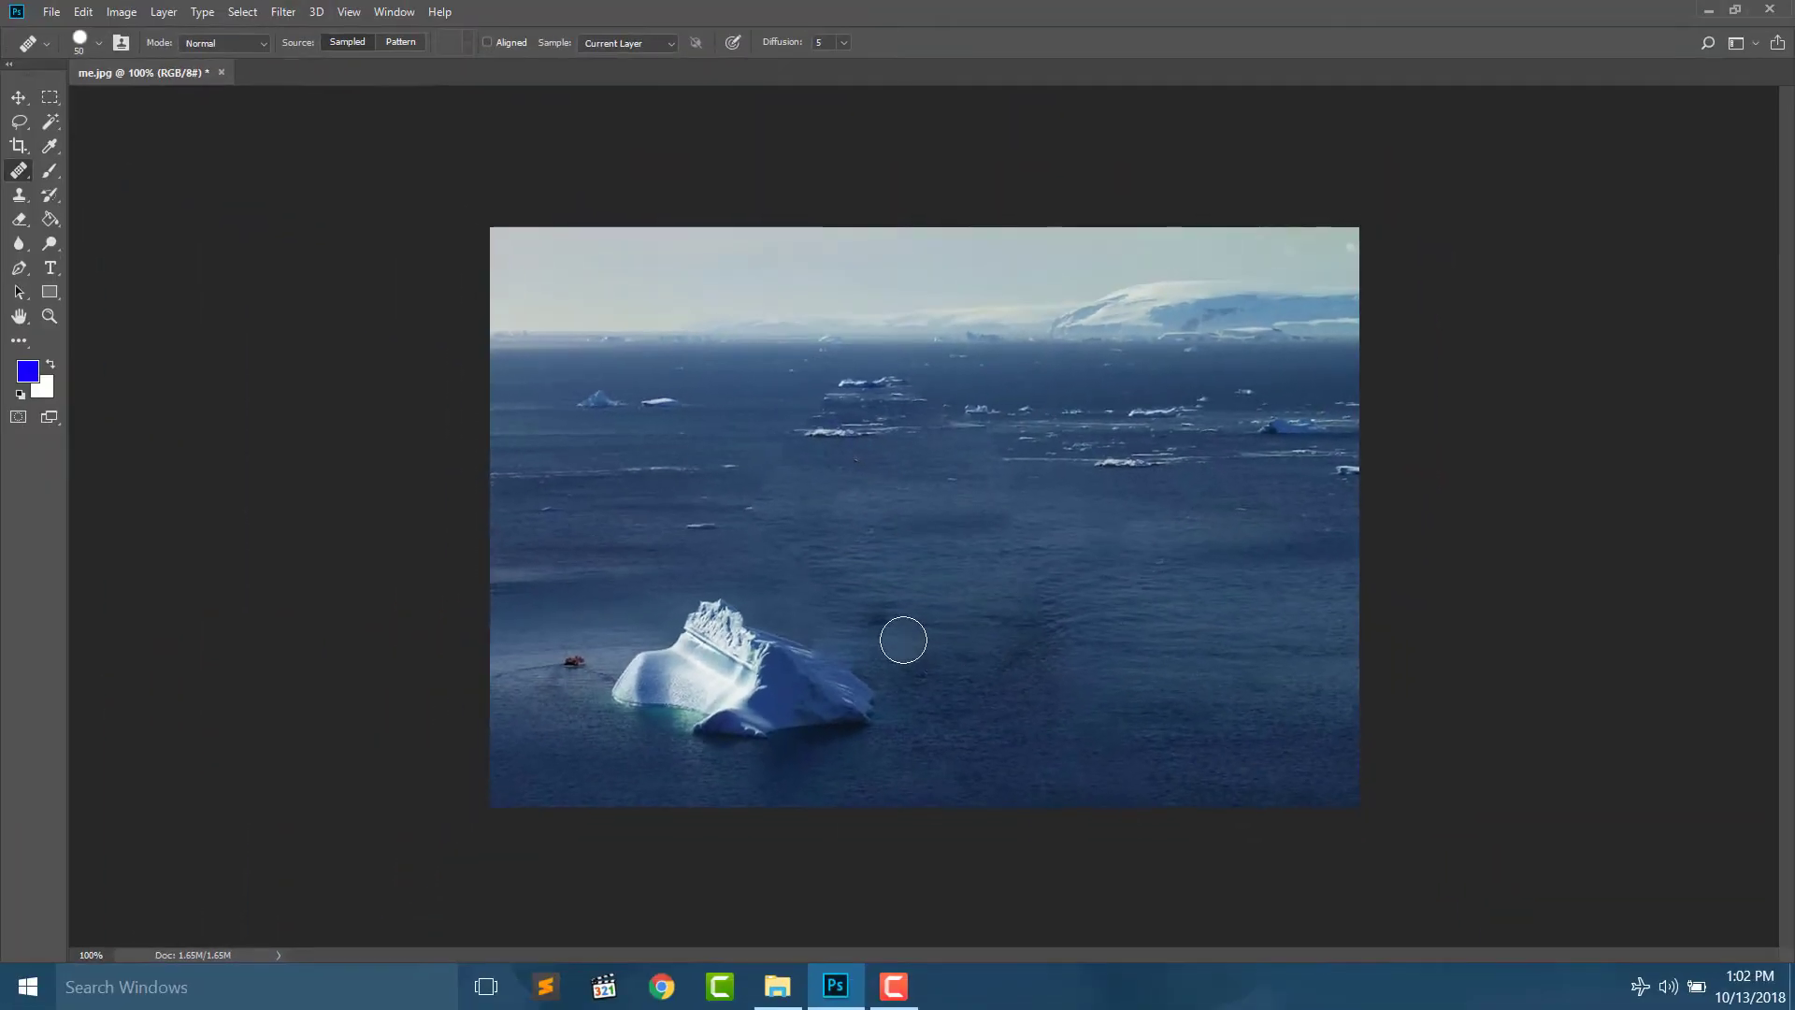
{"action": "left_click", "coordinate": [870, 339]}
{"action": "left_click_drag", "start_coordinate": [829, 391], "coordinate": [962, 360]}
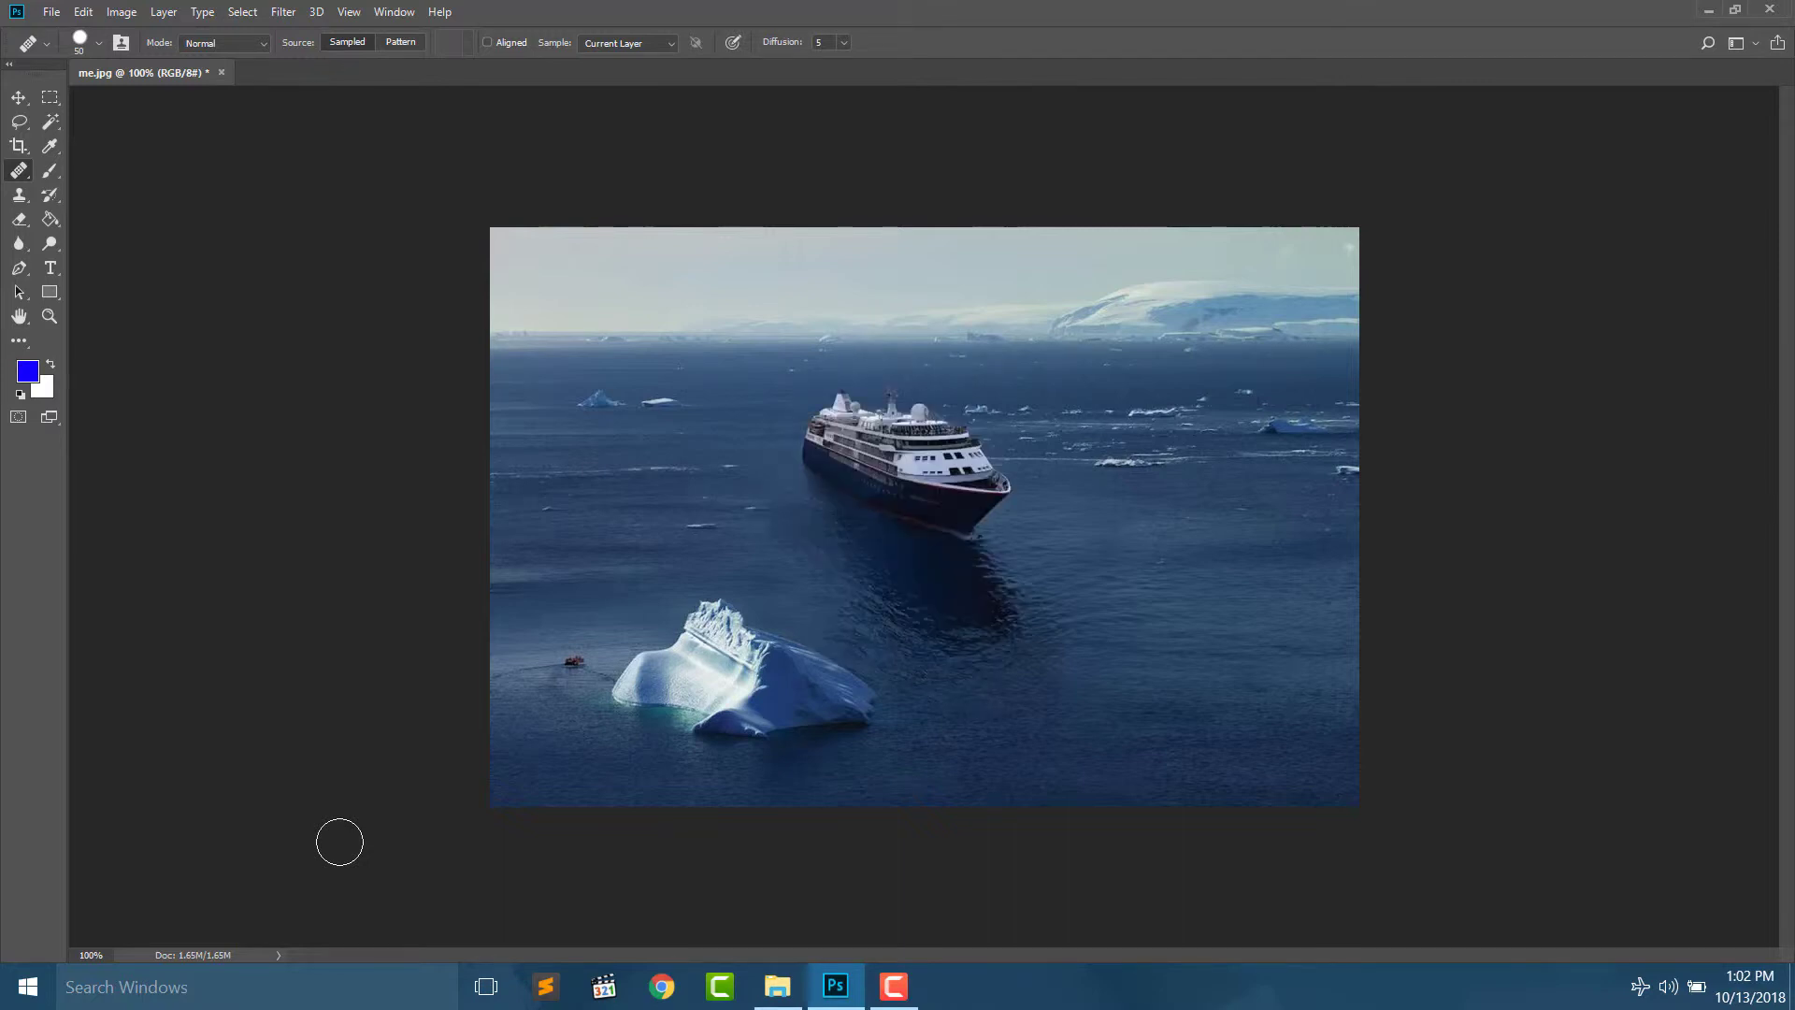
- Choose the Content-Aware Move Tool from the healing tools flyout
{"action": "right_click", "coordinate": [28, 184]}
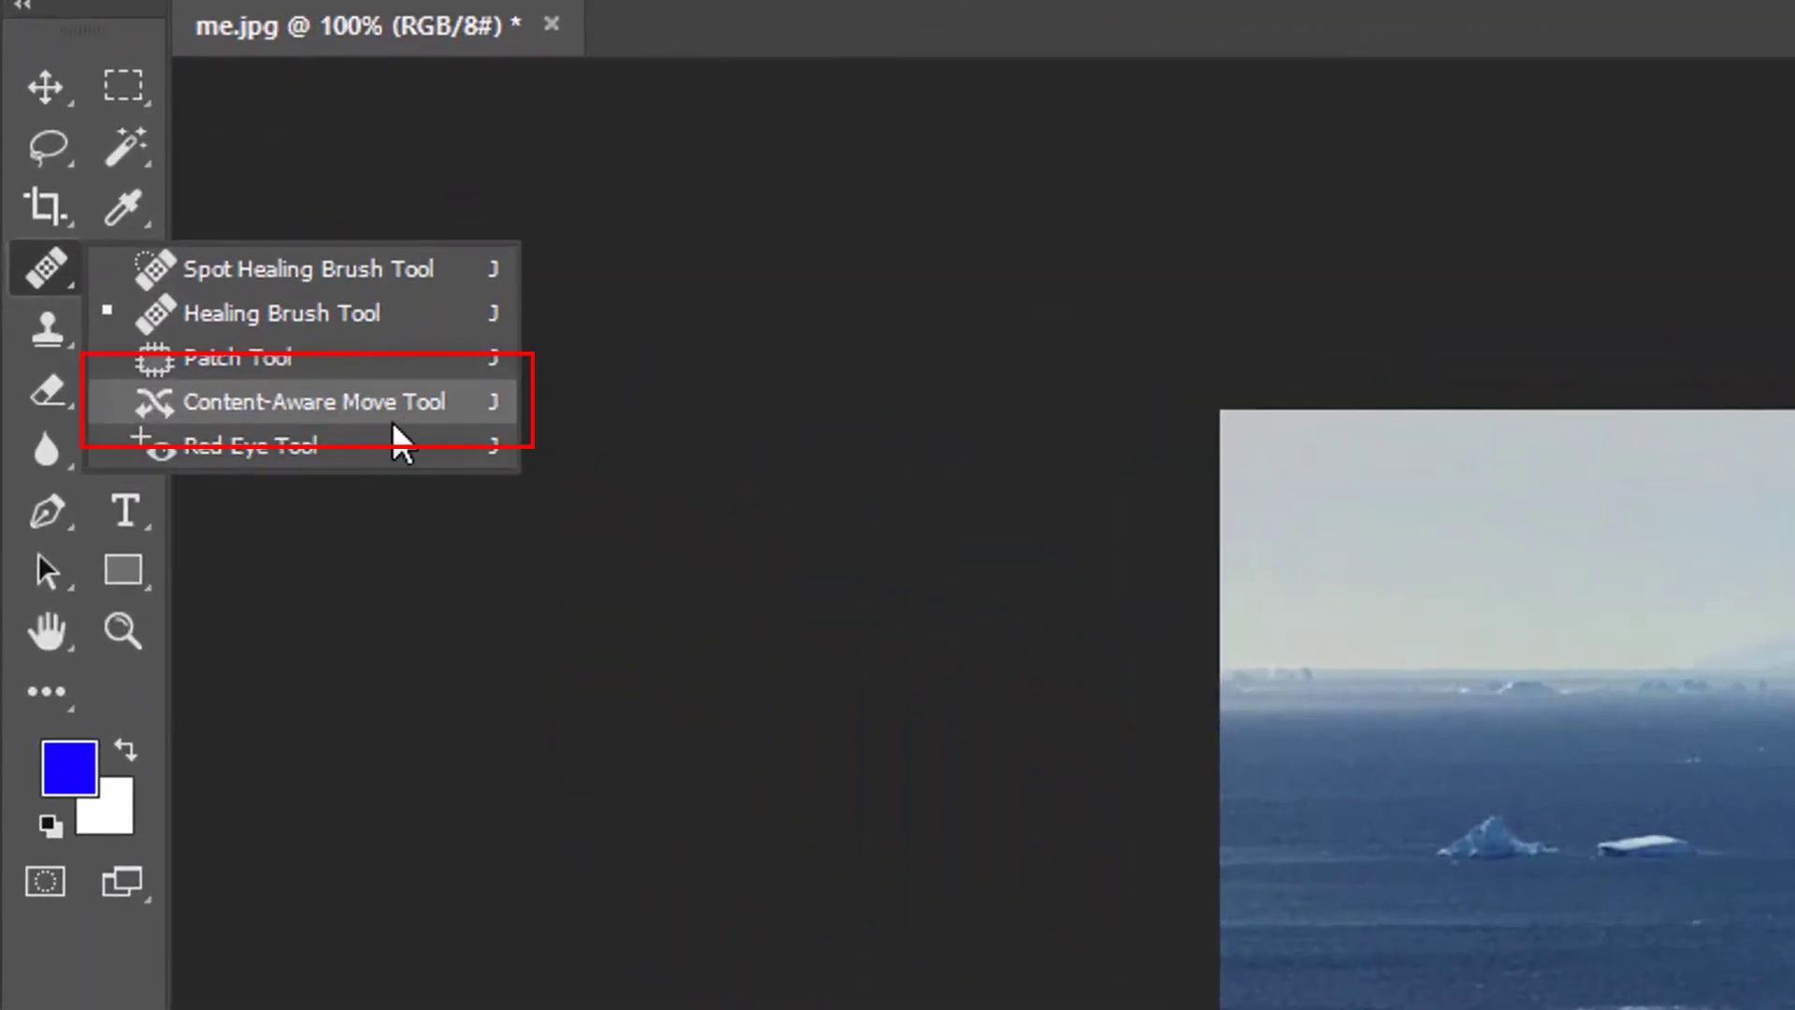
{"action": "left_click", "coordinate": [416, 419]}
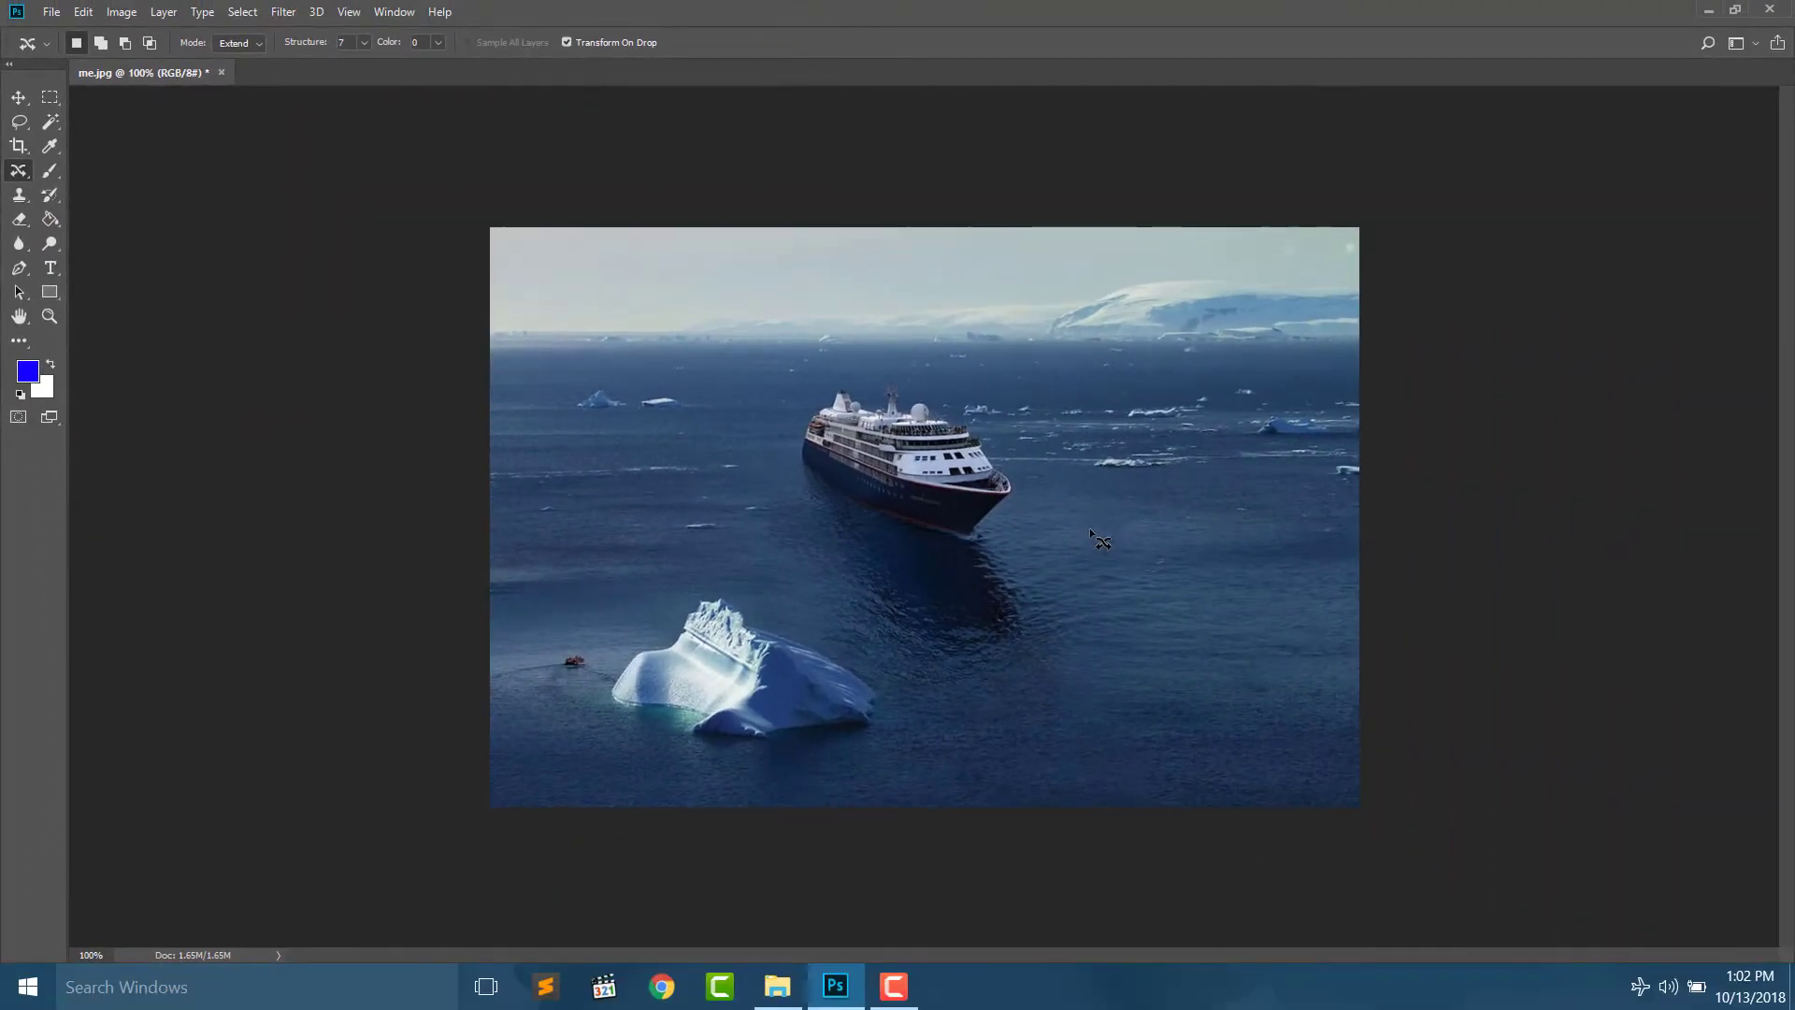
- Outline open water right of the ship, move it over the ship, commit, and deselect
{"action": "left_click_drag", "start_coordinate": [1073, 491], "coordinate": [1047, 549]}
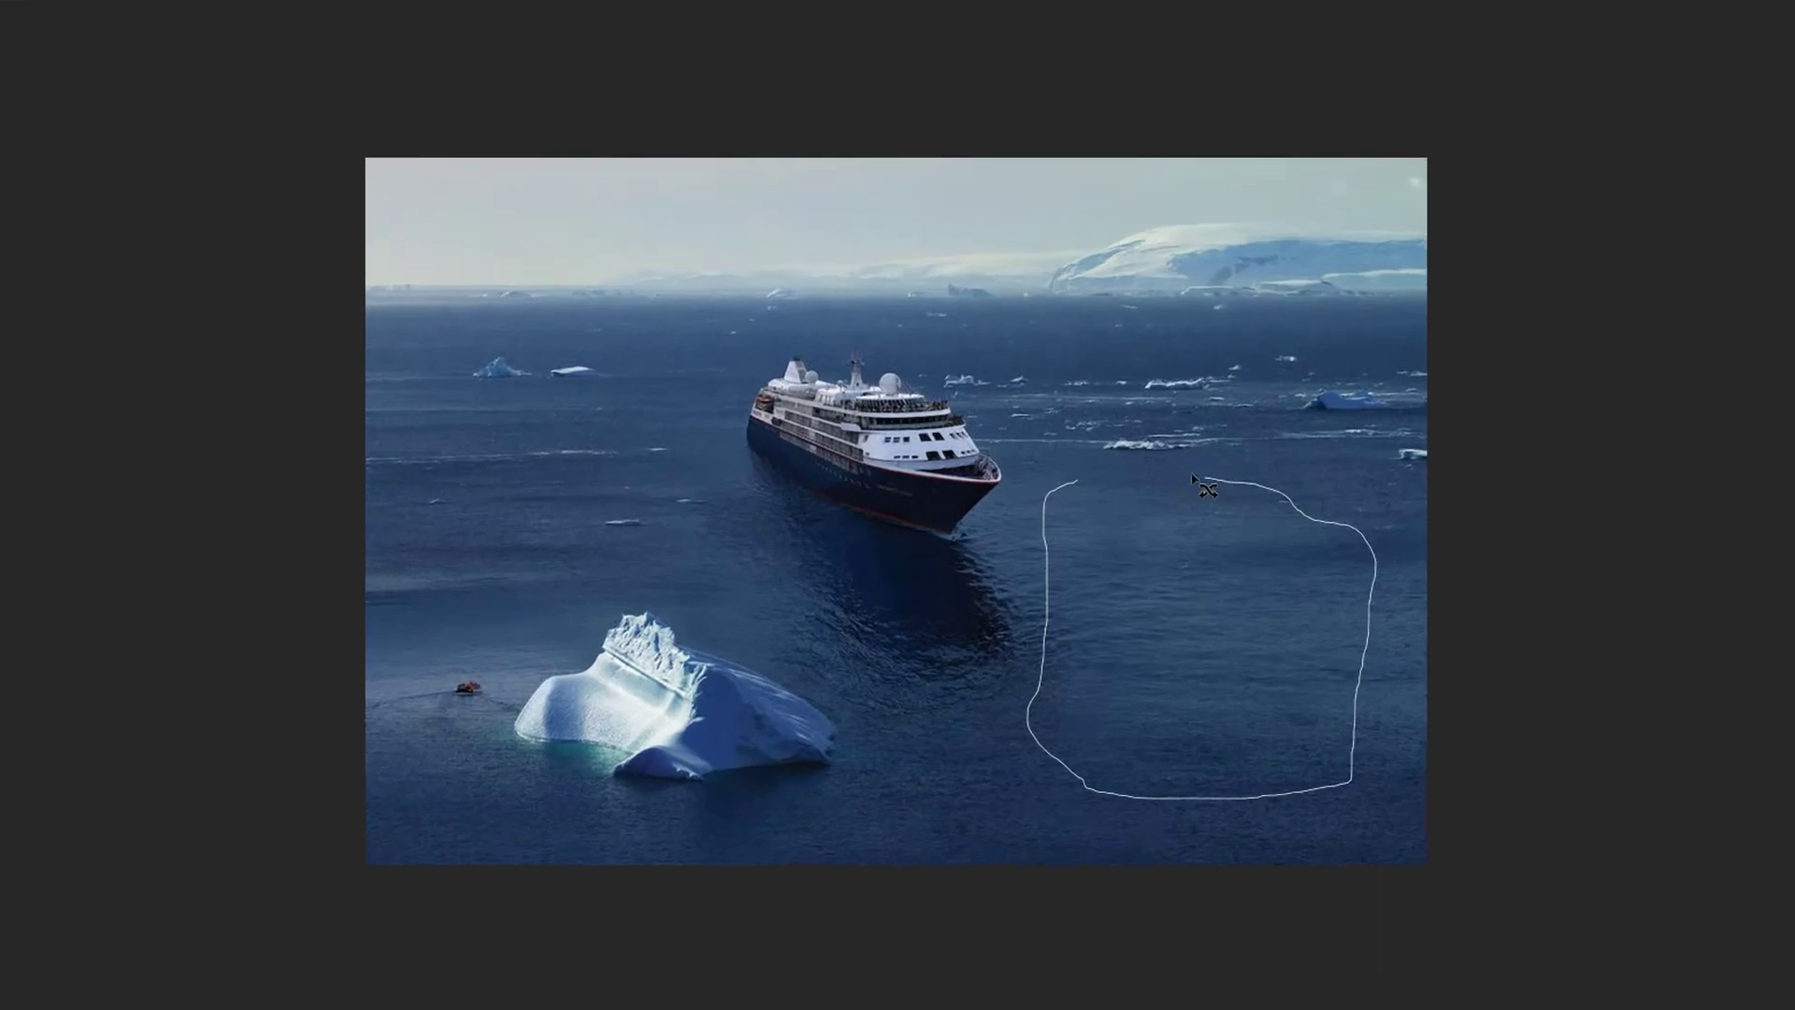
{"action": "mouse_move", "coordinate": [1276, 524]}
{"action": "left_mouse_down"}
{"action": "mouse_move", "coordinate": [1075, 493]}
{"action": "mouse_move", "coordinate": [1086, 469]}
{"action": "left_mouse_up"}
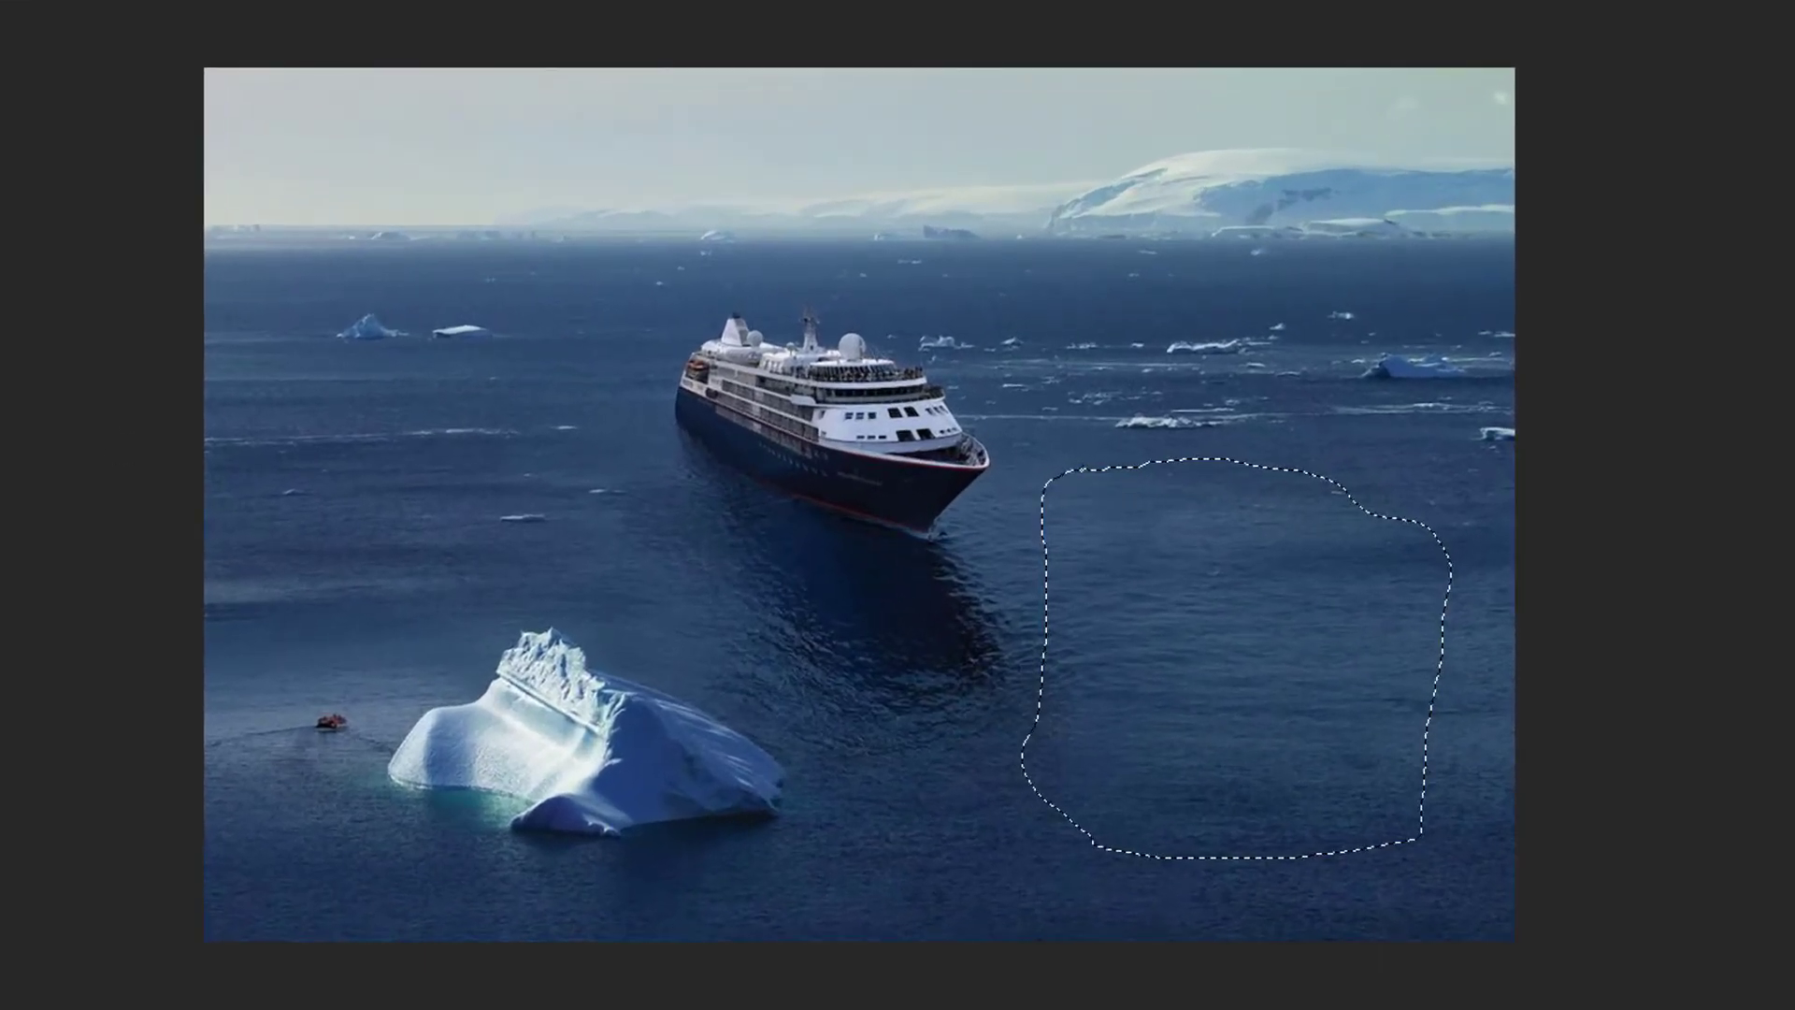
{"action": "mouse_move", "coordinate": [1180, 621]}
{"action": "left_mouse_down"}
{"action": "mouse_move", "coordinate": [753, 438]}
{"action": "mouse_move", "coordinate": [873, 501]}
{"action": "left_mouse_up"}
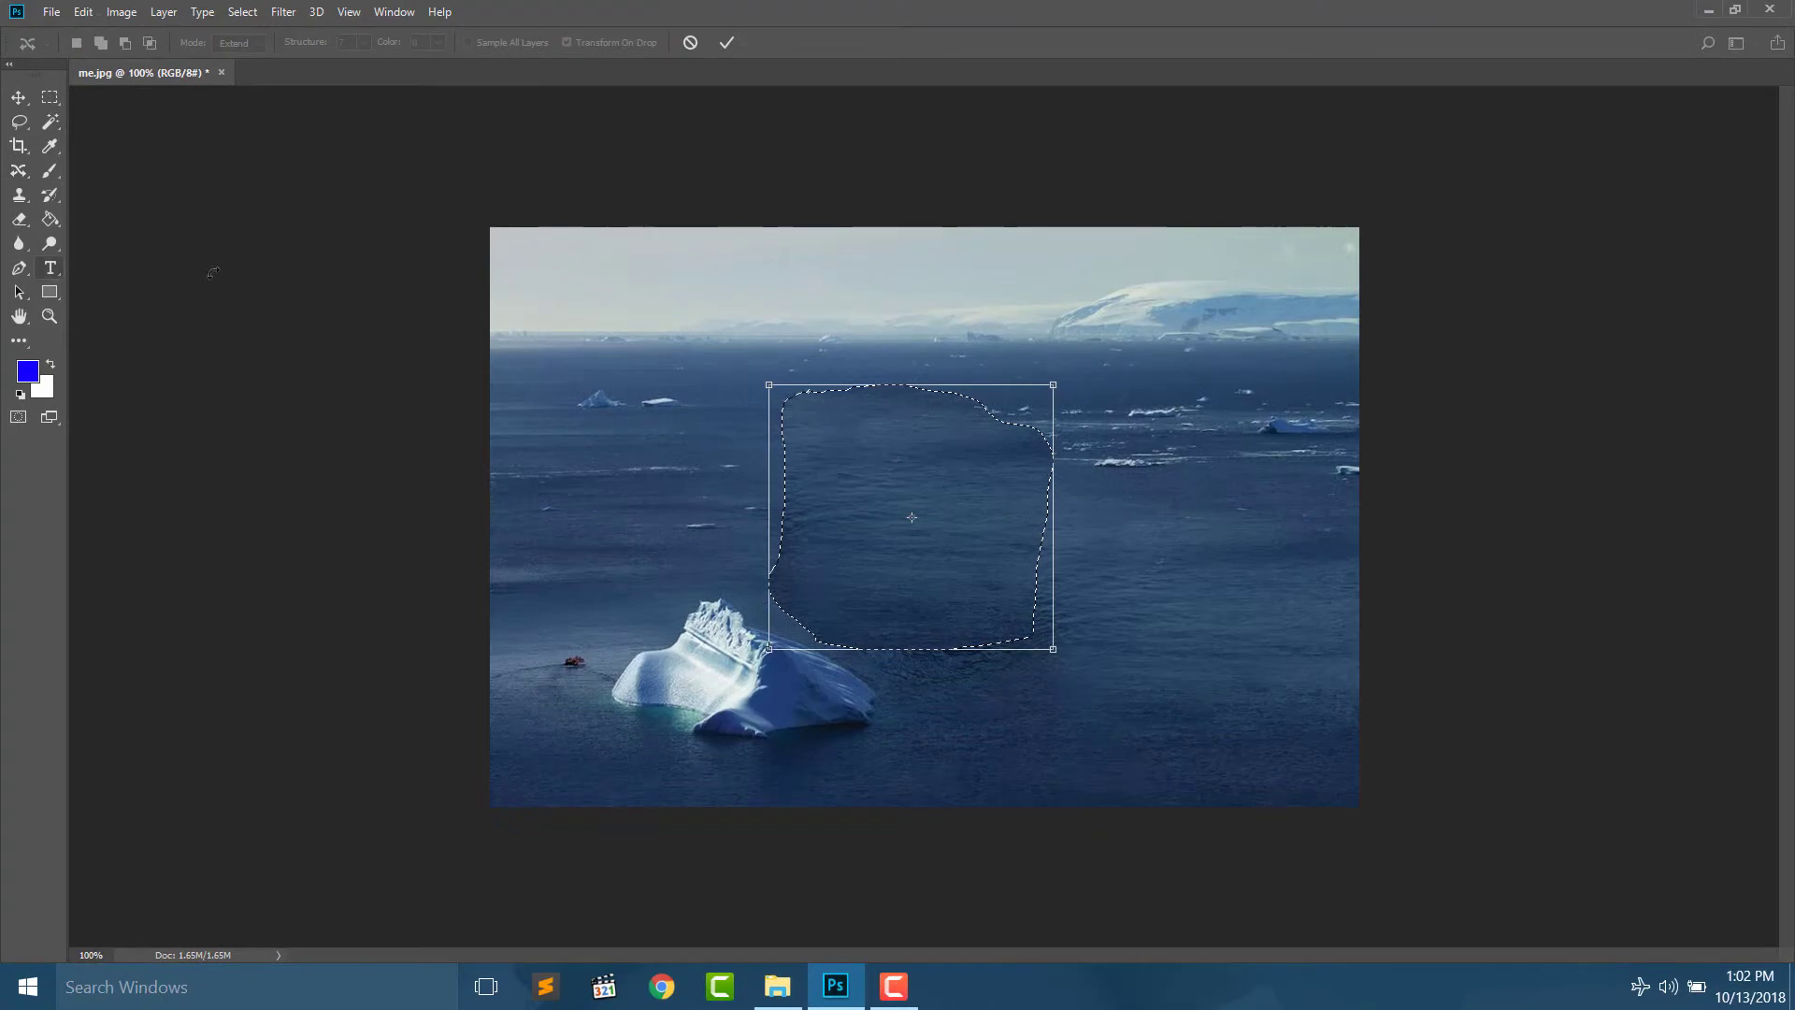
{"action": "left_click", "coordinate": [733, 42]}
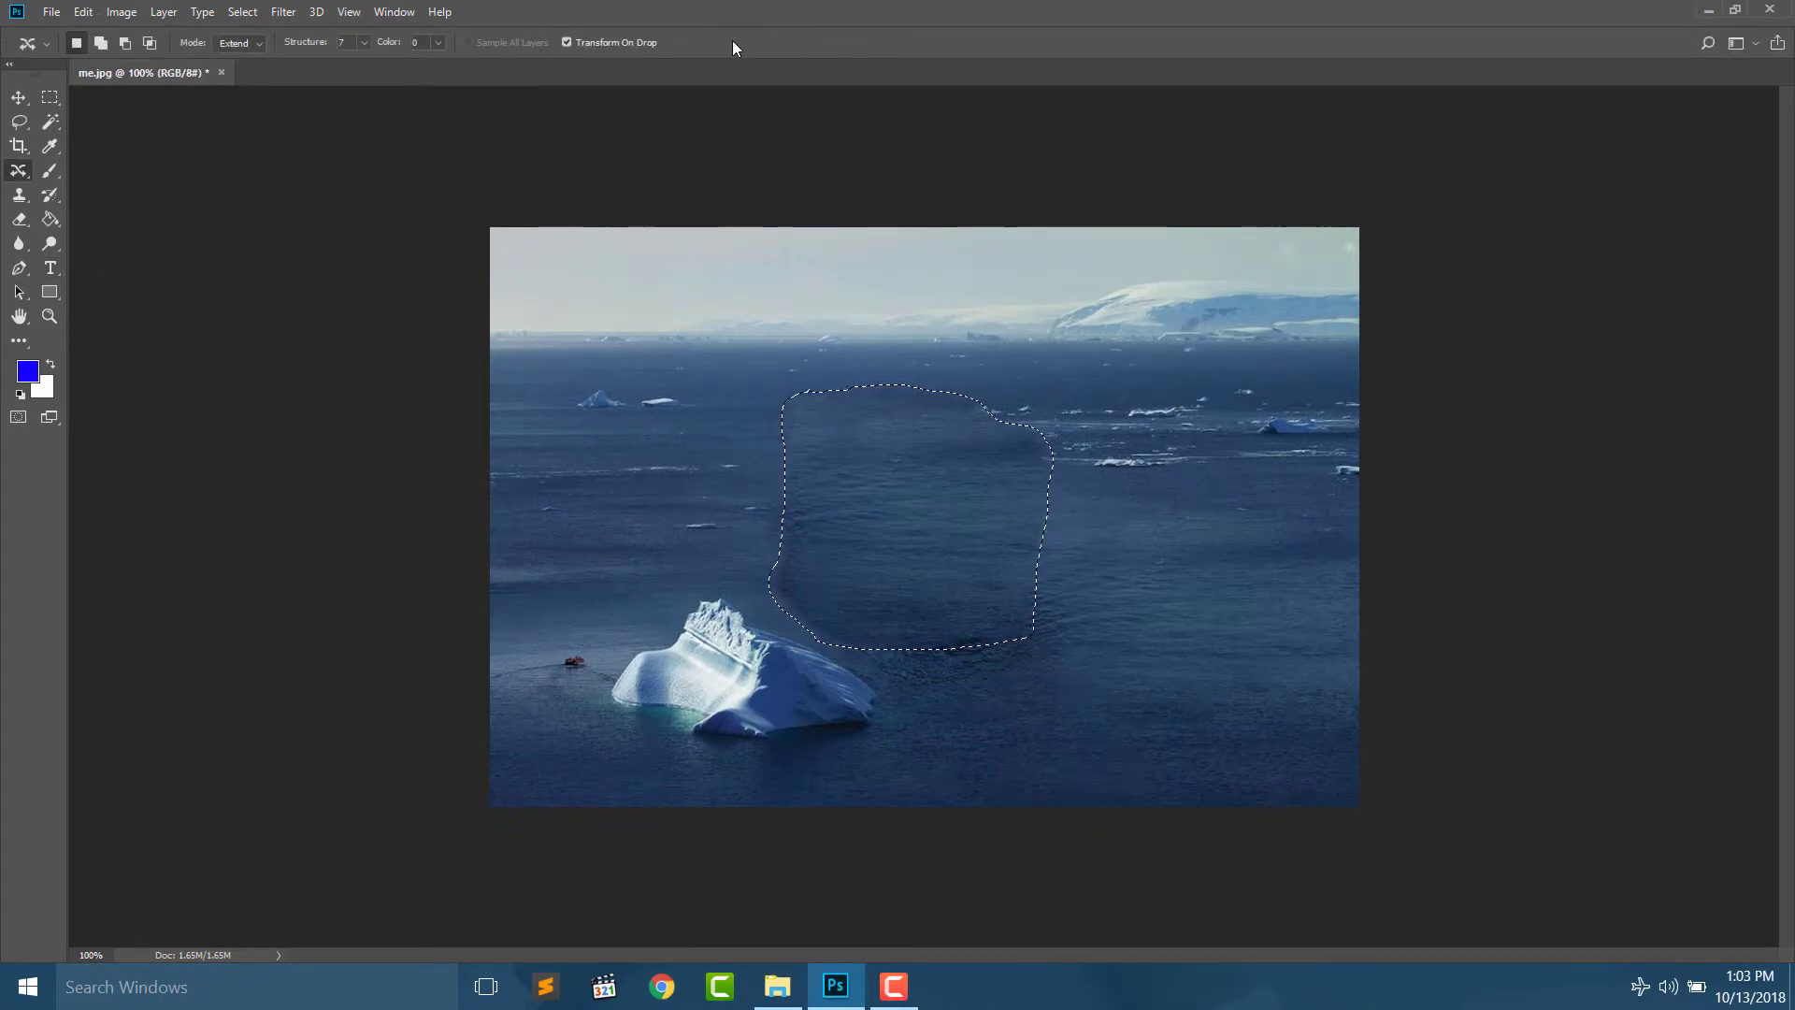
{"action": "left_click", "coordinate": [751, 304]}
- Heal the dark ripples, floes and pale seams with the Healing Brush, undoing the final stroke
{"action": "right_click", "coordinate": [14, 171]}
{"action": "left_click", "coordinate": [64, 192]}
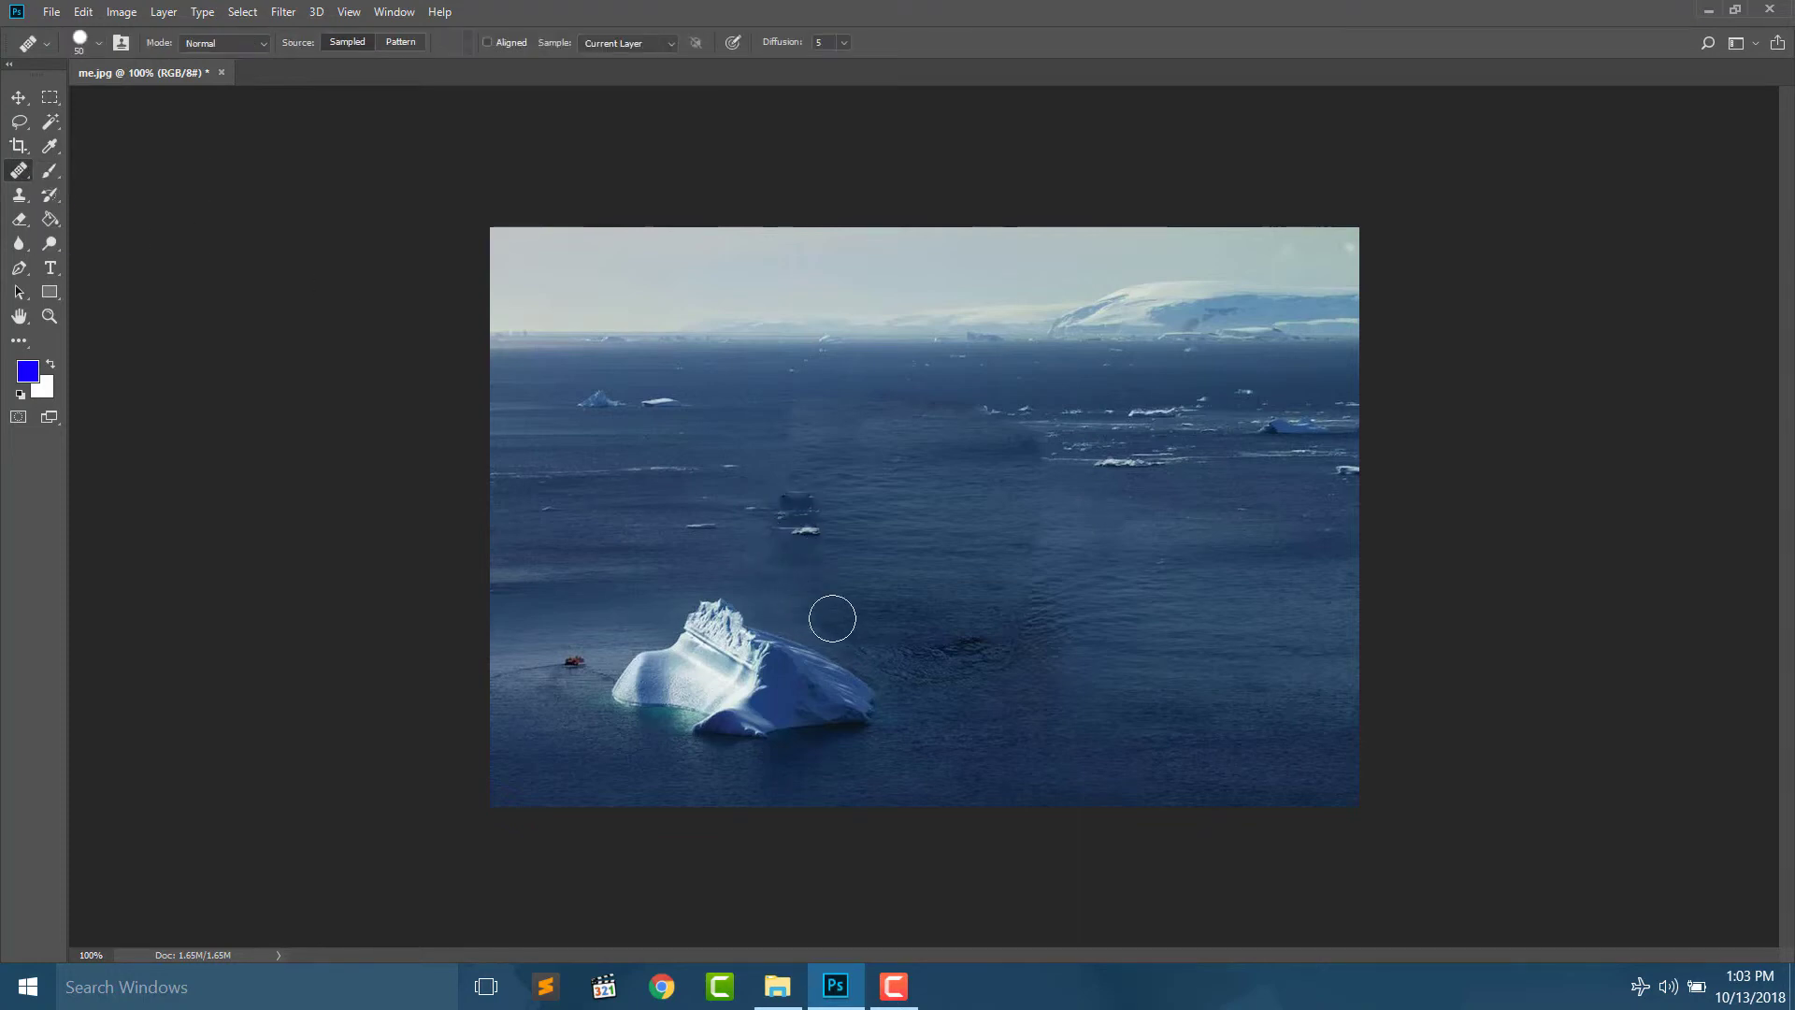
{"action": "mouse_move", "coordinate": [833, 614]}
{"action": "left_mouse_down"}
{"action": "mouse_move", "coordinate": [1022, 601]}
{"action": "mouse_move", "coordinate": [1042, 503]}
{"action": "left_mouse_up"}
{"action": "left_click_drag", "start_coordinate": [1030, 443], "coordinate": [982, 420]}
{"action": "mouse_move", "coordinate": [1069, 517]}
{"action": "left_mouse_down"}
{"action": "mouse_move", "coordinate": [1026, 593]}
{"action": "mouse_move", "coordinate": [1036, 576]}
{"action": "left_mouse_up"}
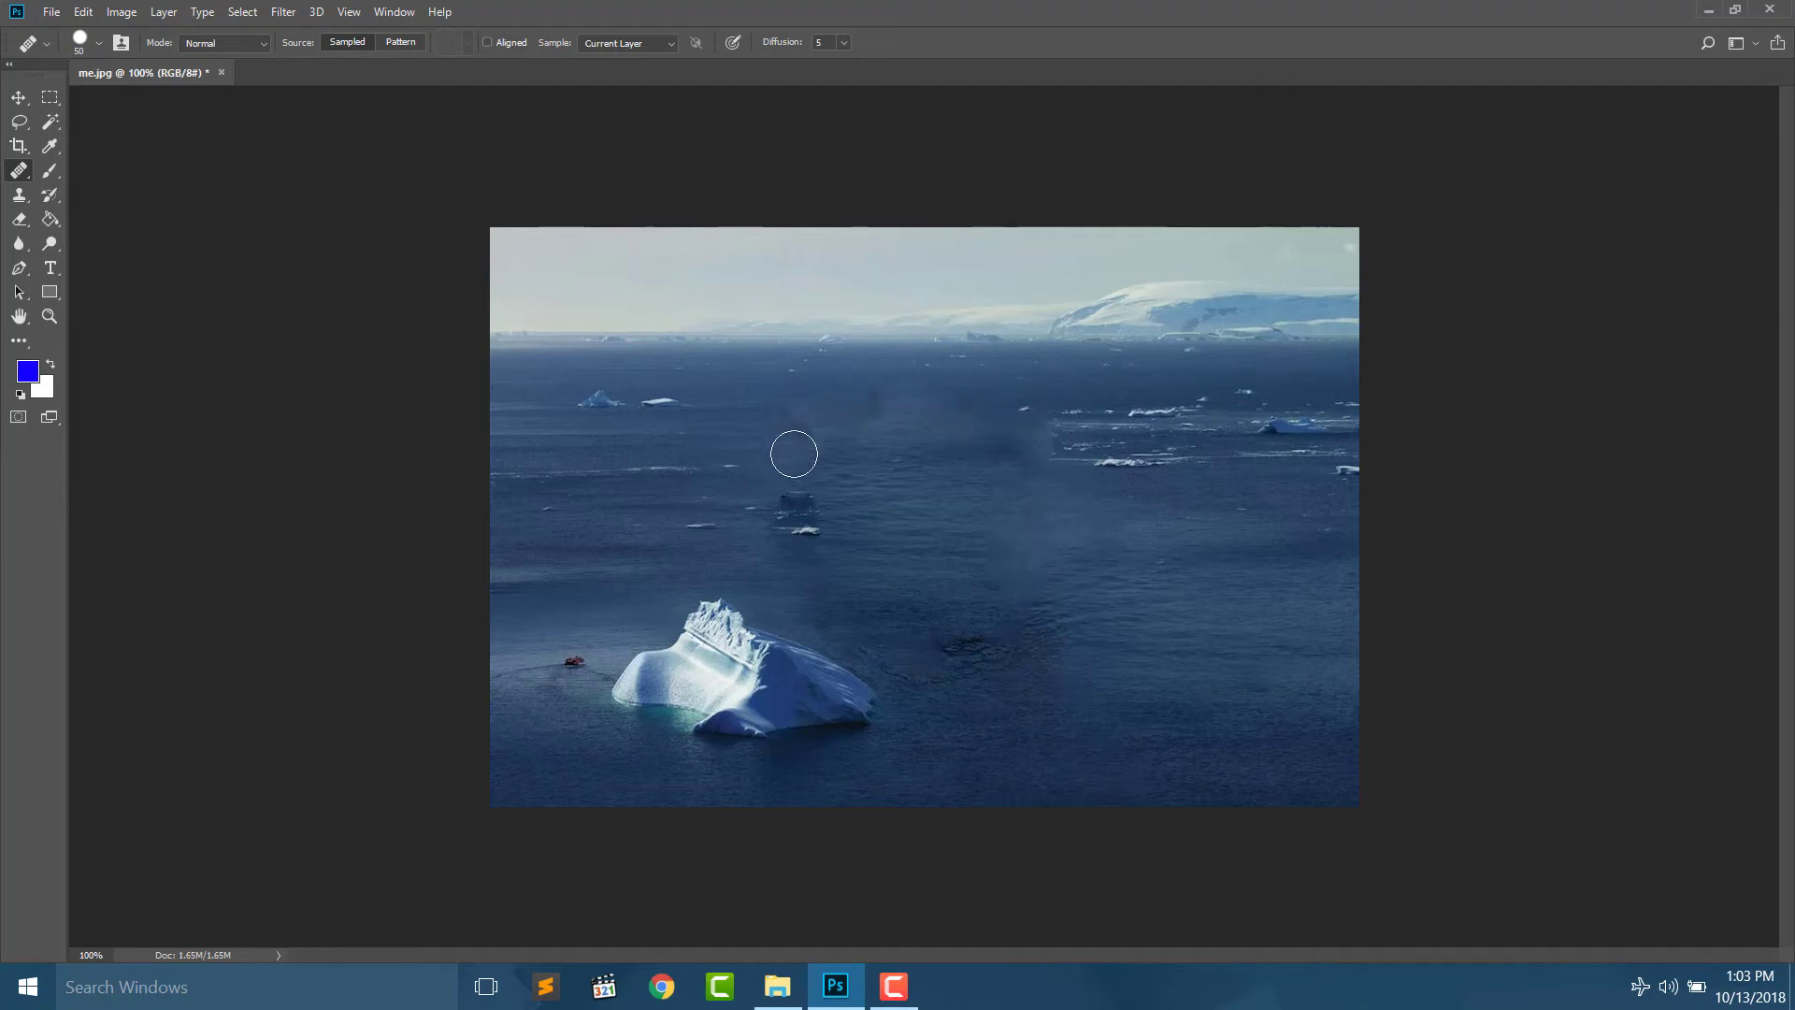
{"action": "left_click", "coordinate": [809, 529]}
{"action": "key", "text": "ctrl+z"}
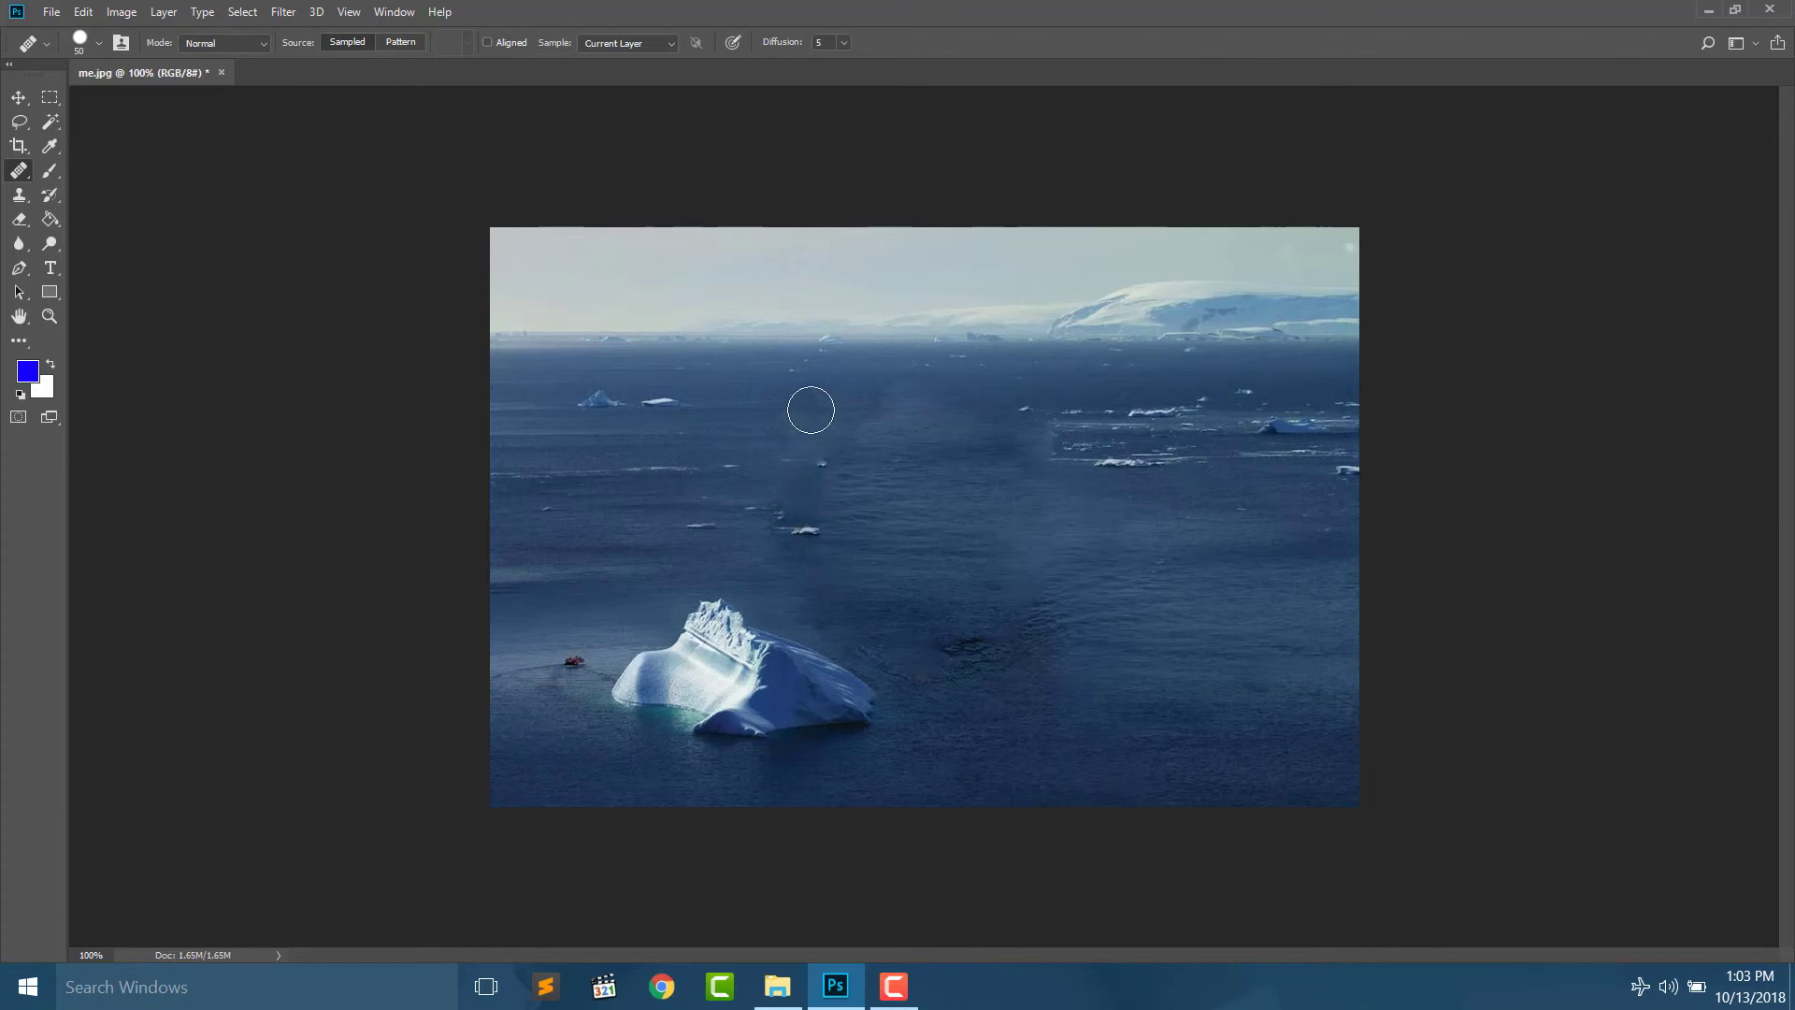